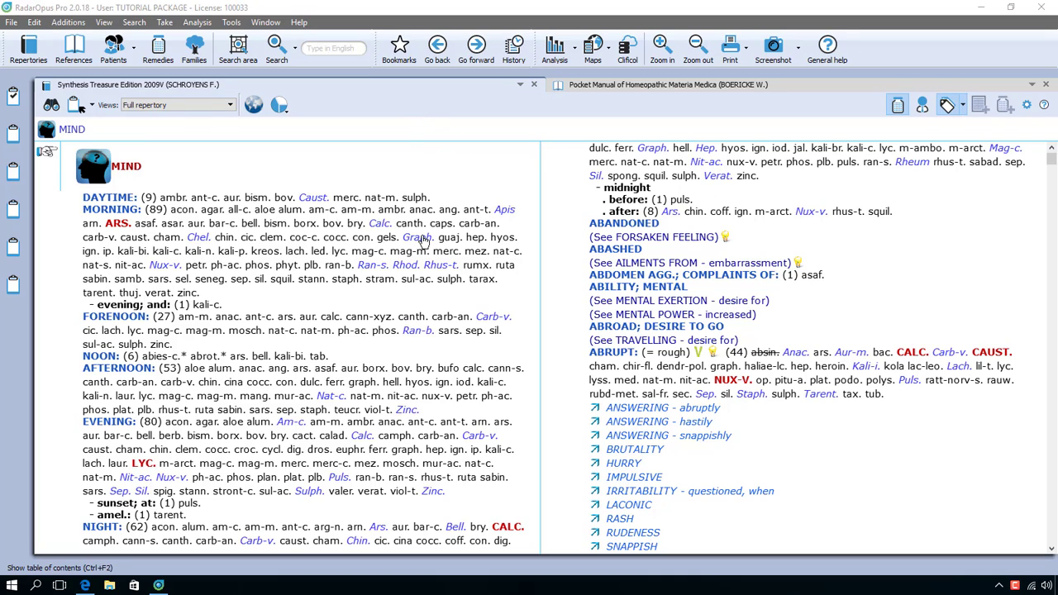
# - Select the MIND – DAYTIME rubric in Synthesis, then maximize the Pocket Manual at Silicea terra
pyautogui.click(752, 86)
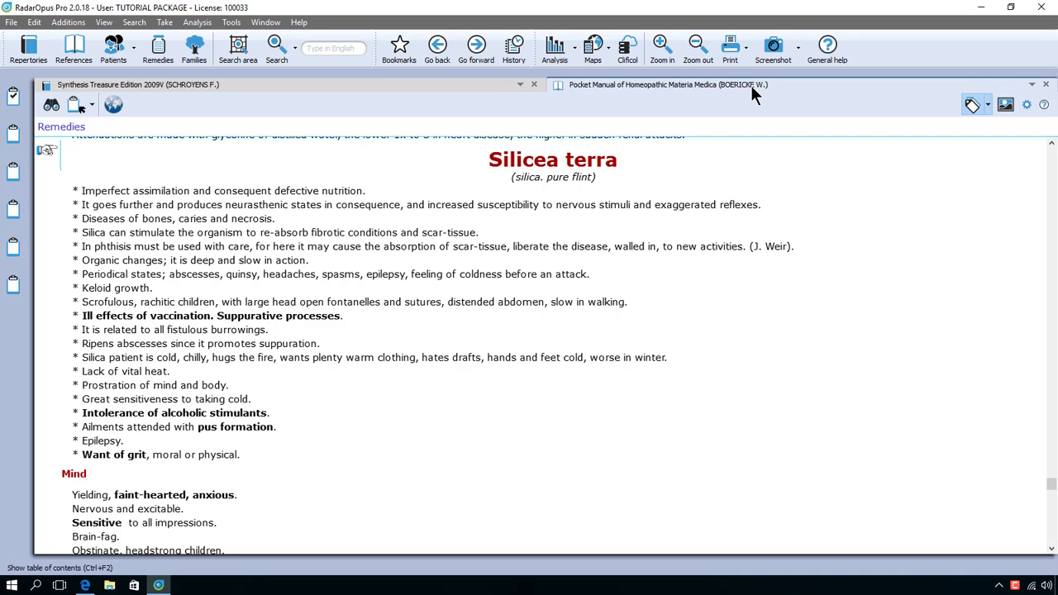
pyautogui.click(386, 87)
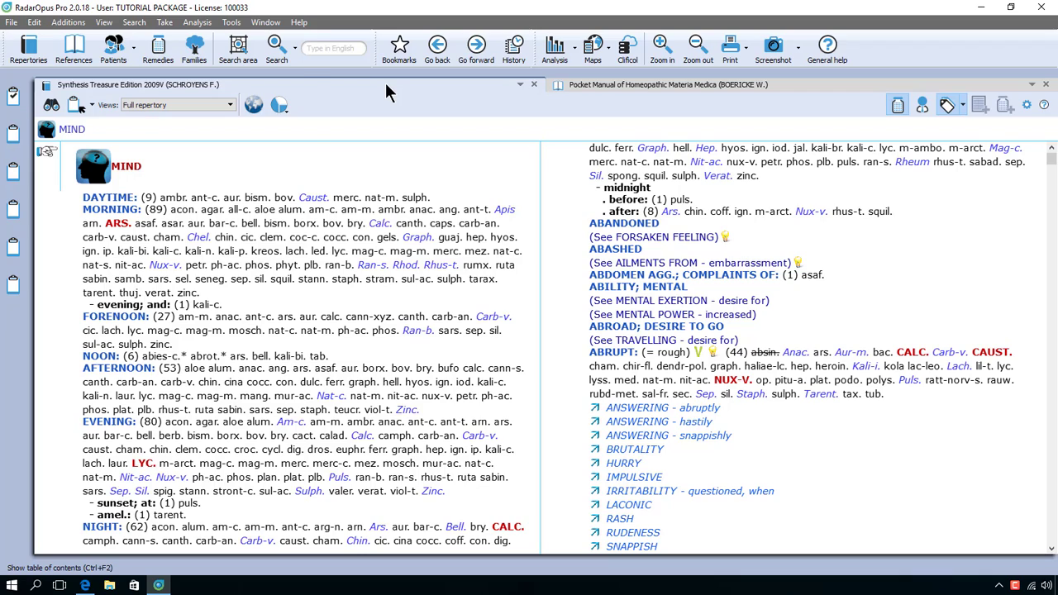
pyautogui.click(297, 54)
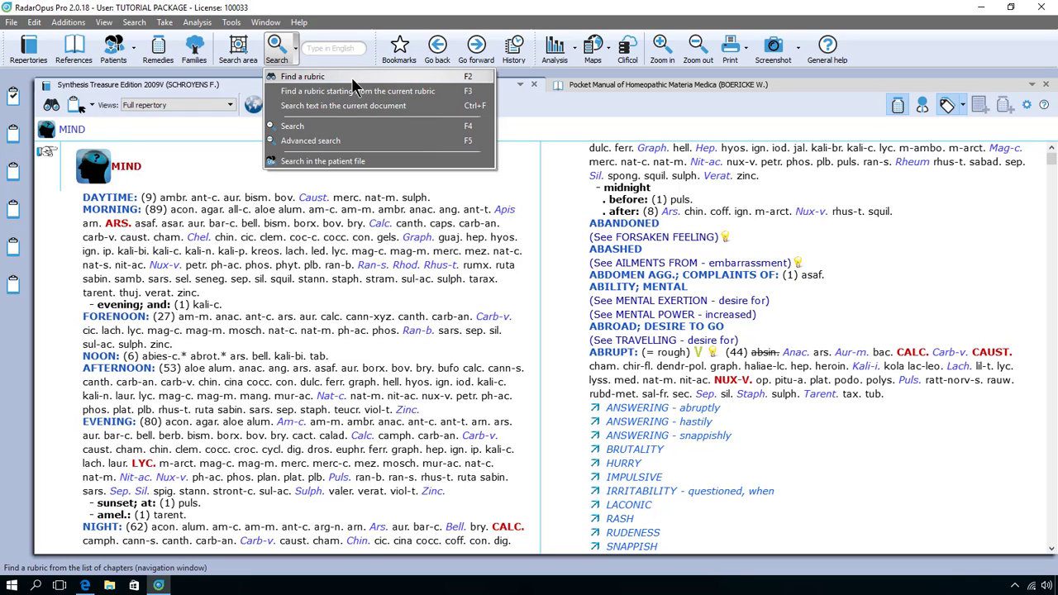
pyautogui.click(375, 204)
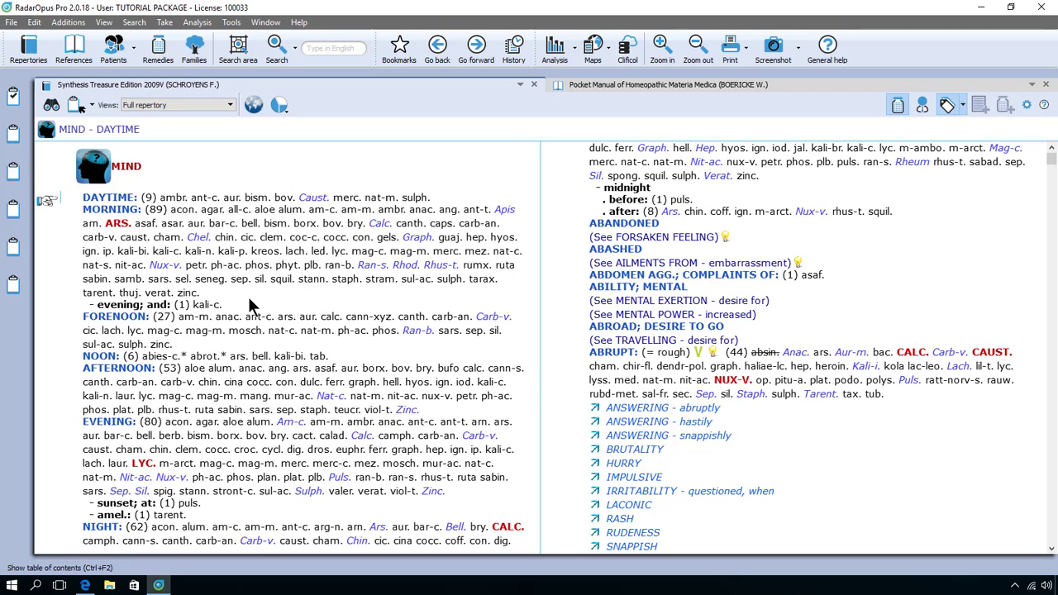
pyautogui.doubleClick(640, 84)
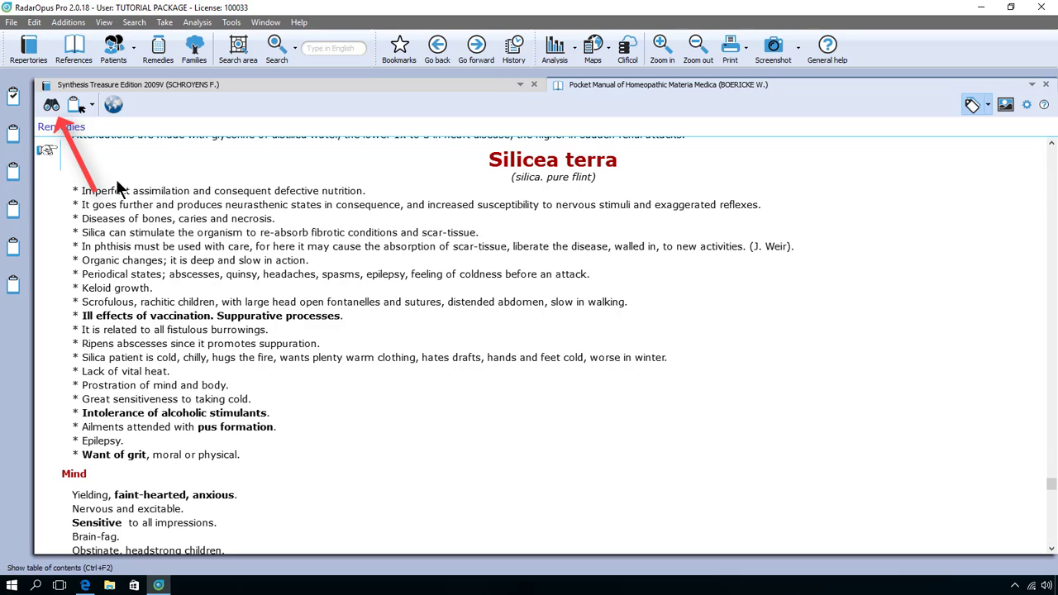
# - Jump the Pocket Manual to Zincum metallicum via the Remedies list filtered by 'z'
pyautogui.click(51, 105)
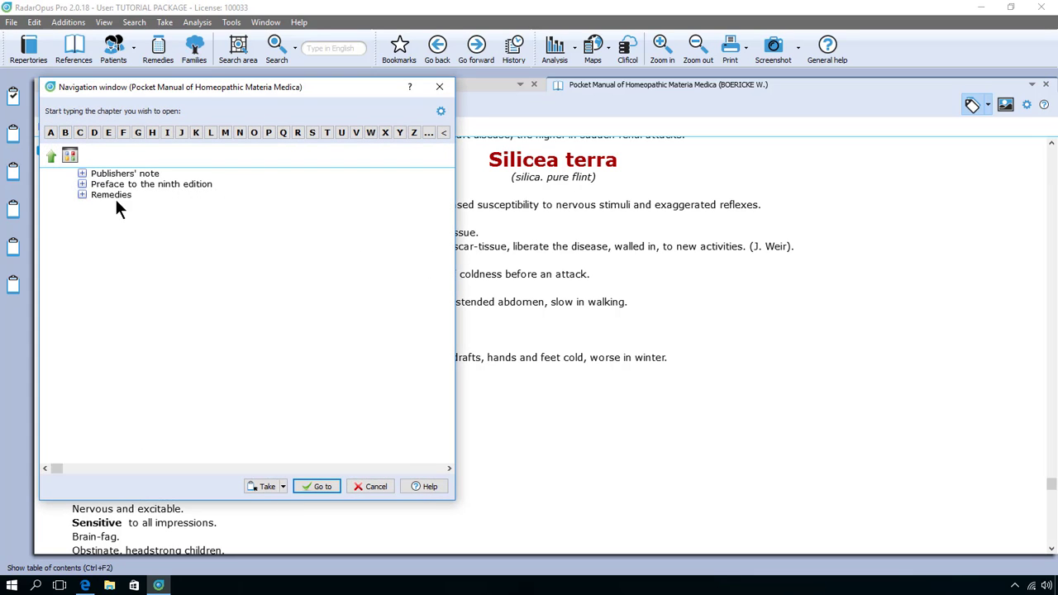
pyautogui.doubleClick(115, 196)
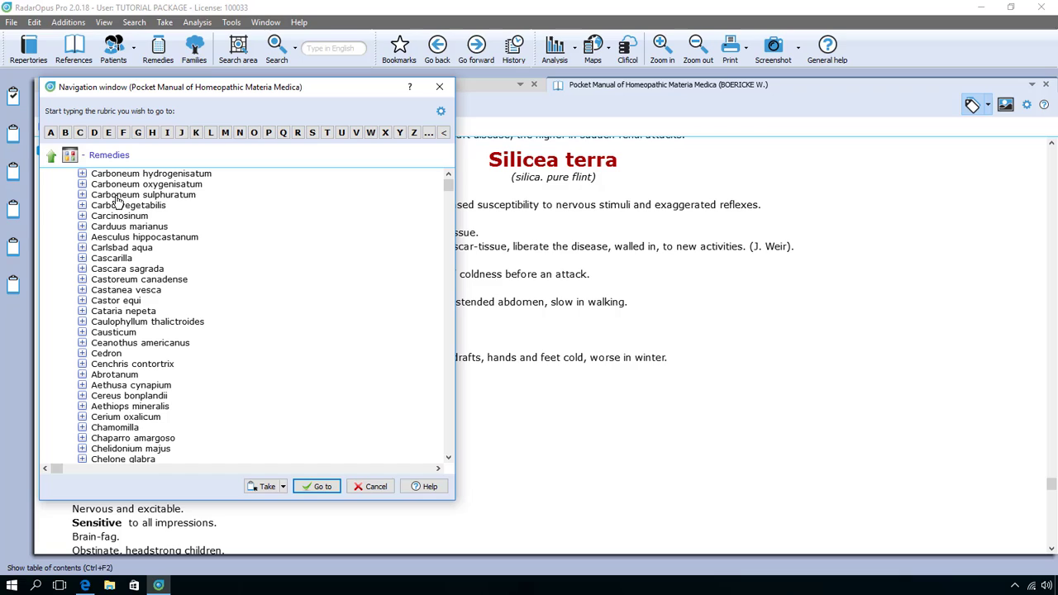
pyautogui.write('zi')
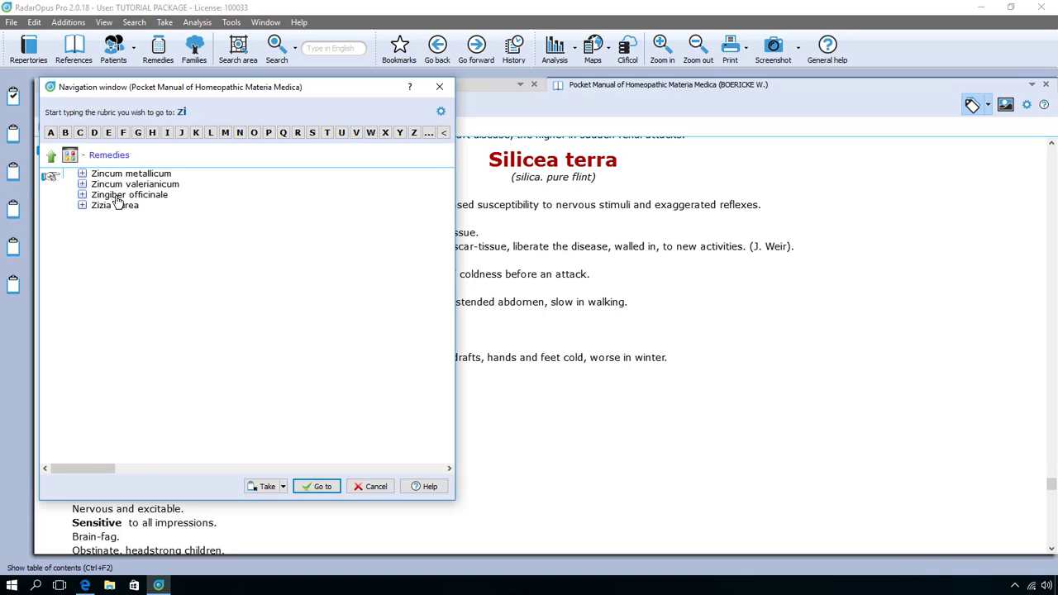
pyautogui.press('Return')
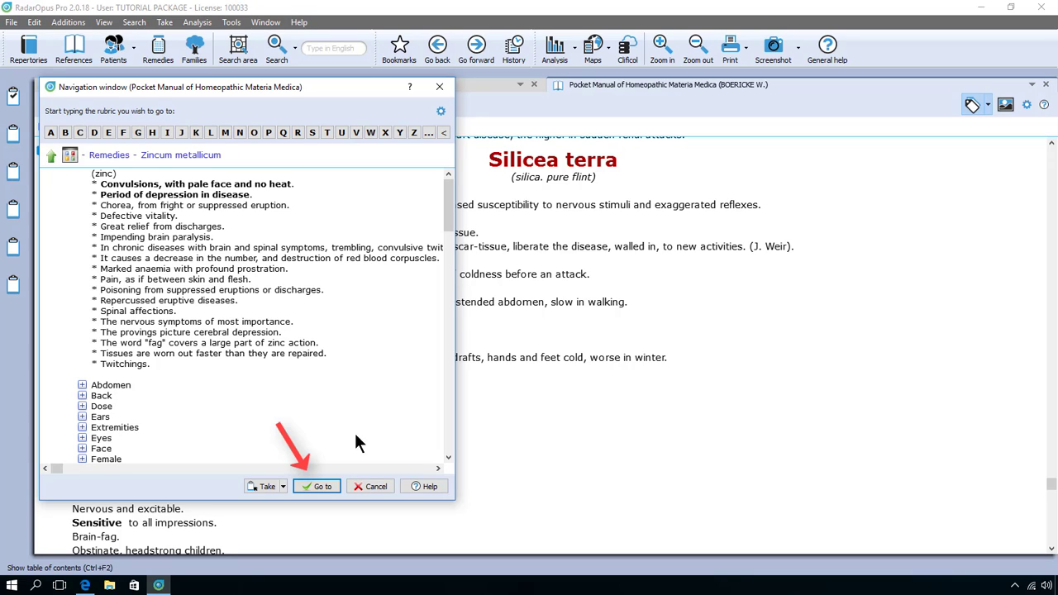
pyautogui.click(316, 494)
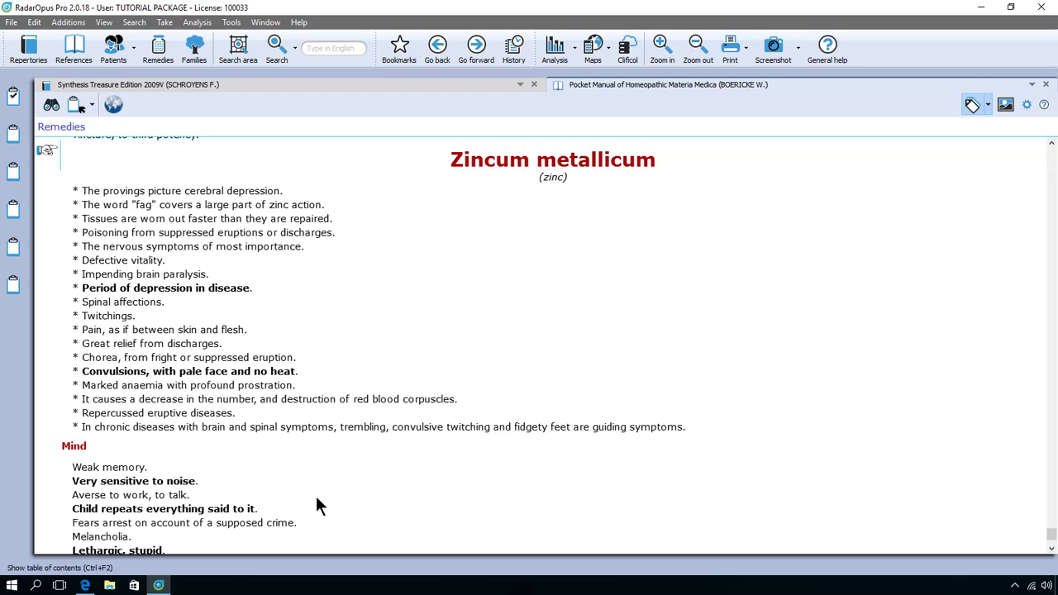
# - Open Belladonna from the Pocket Manual's Remedies list by typing 'bel', then return to Synthesis
pyautogui.click(51, 104)
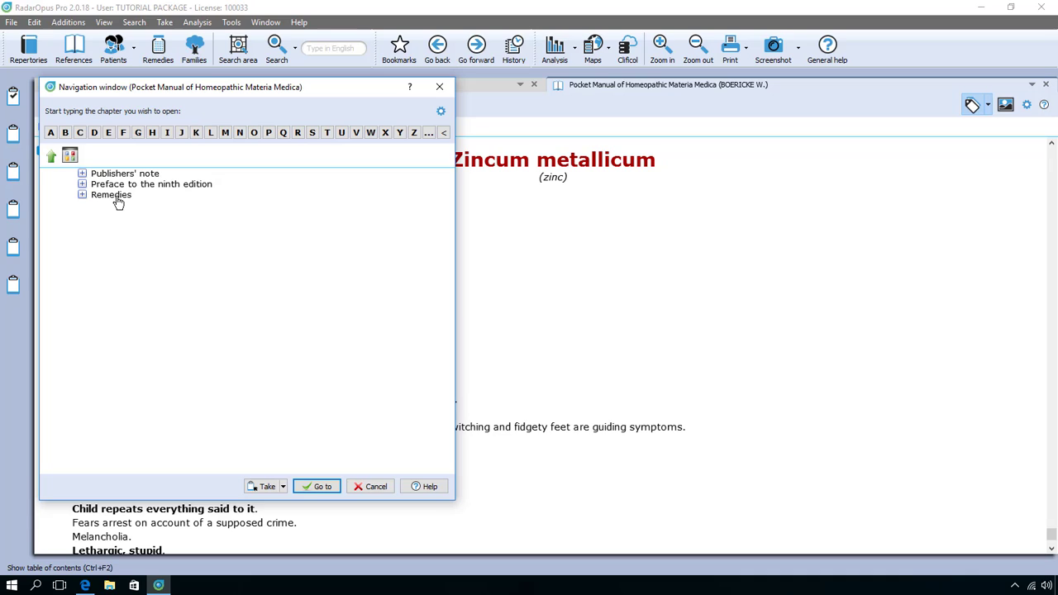
pyautogui.doubleClick(117, 197)
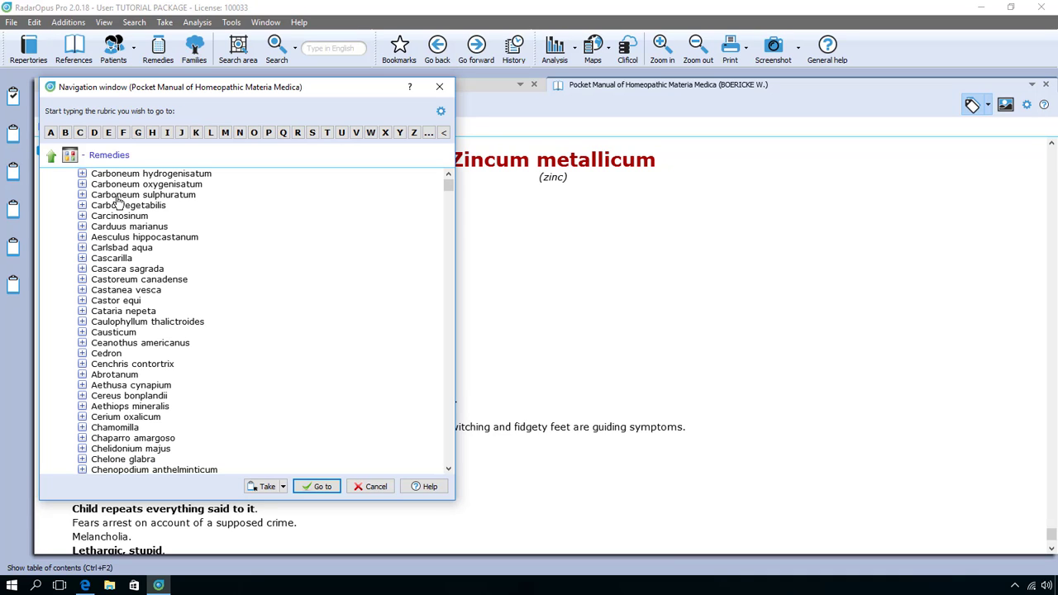
pyautogui.write('el')
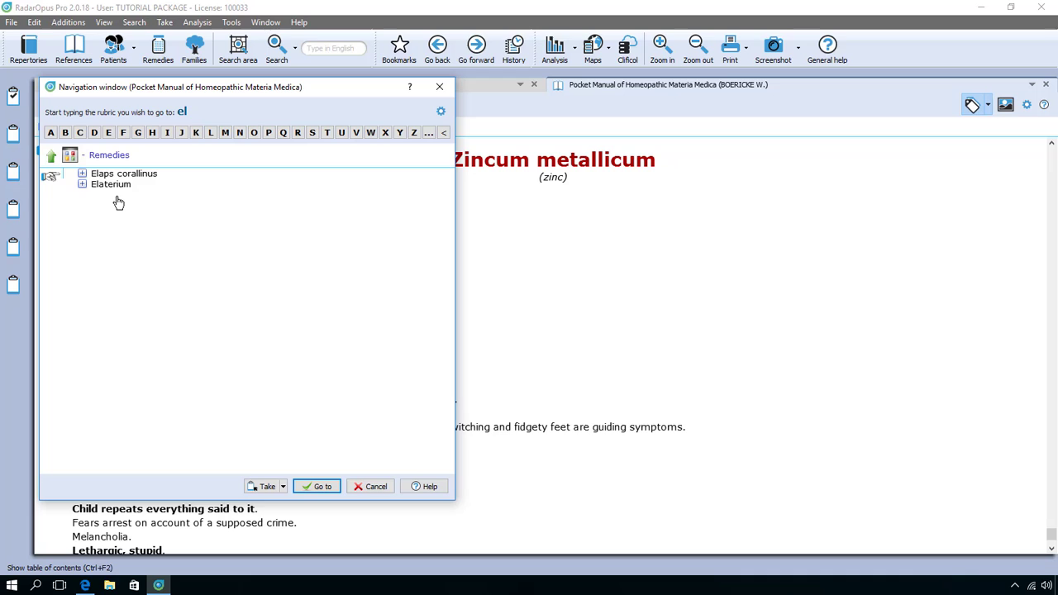
pyautogui.press('BackSpace')
pyautogui.press('BackSpace')
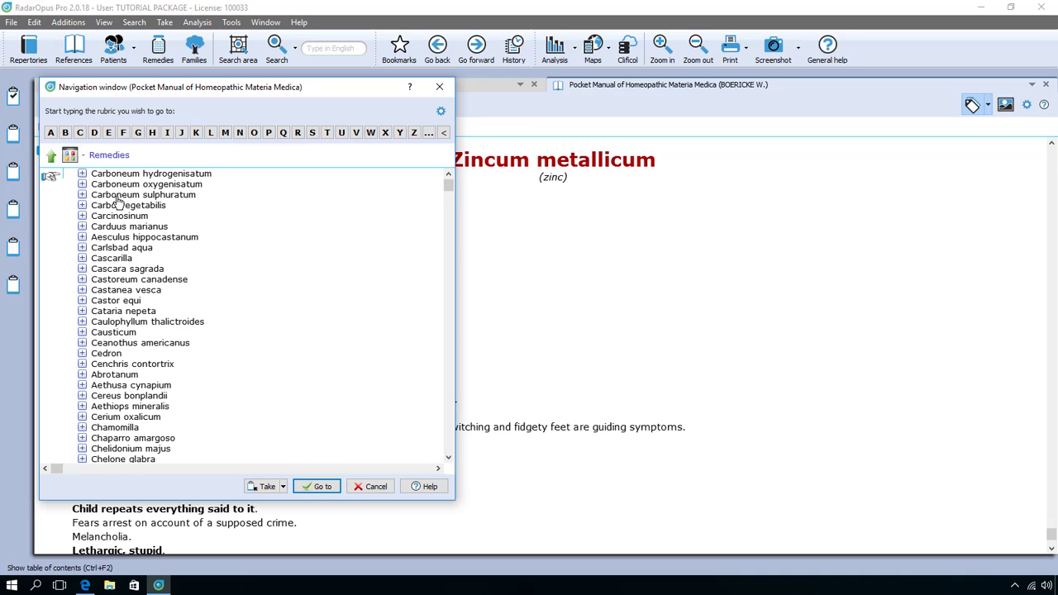
pyautogui.write('bel')
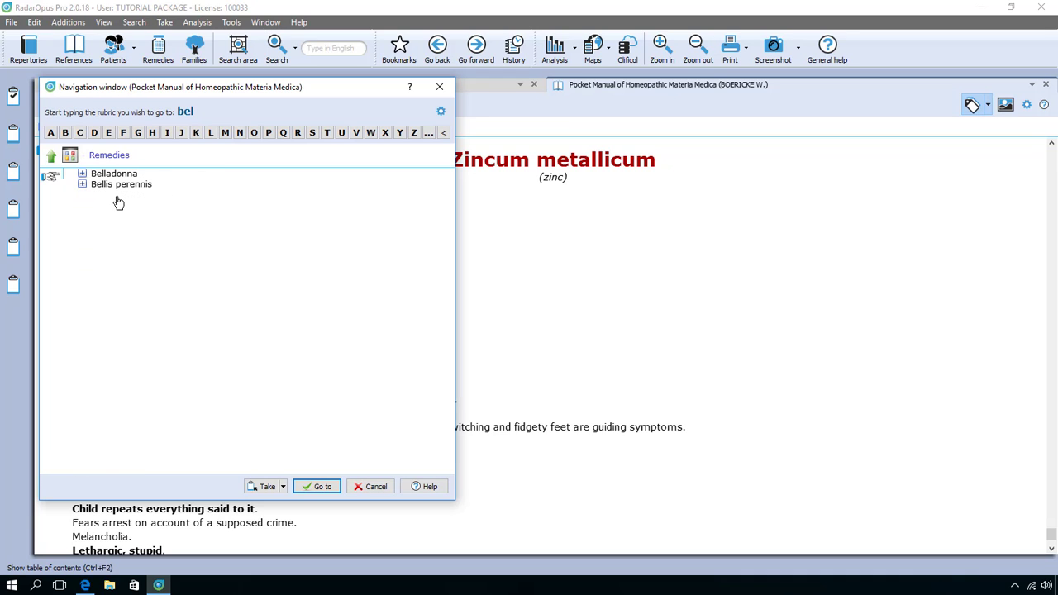
pyautogui.press('Return')
pyautogui.press('Return')
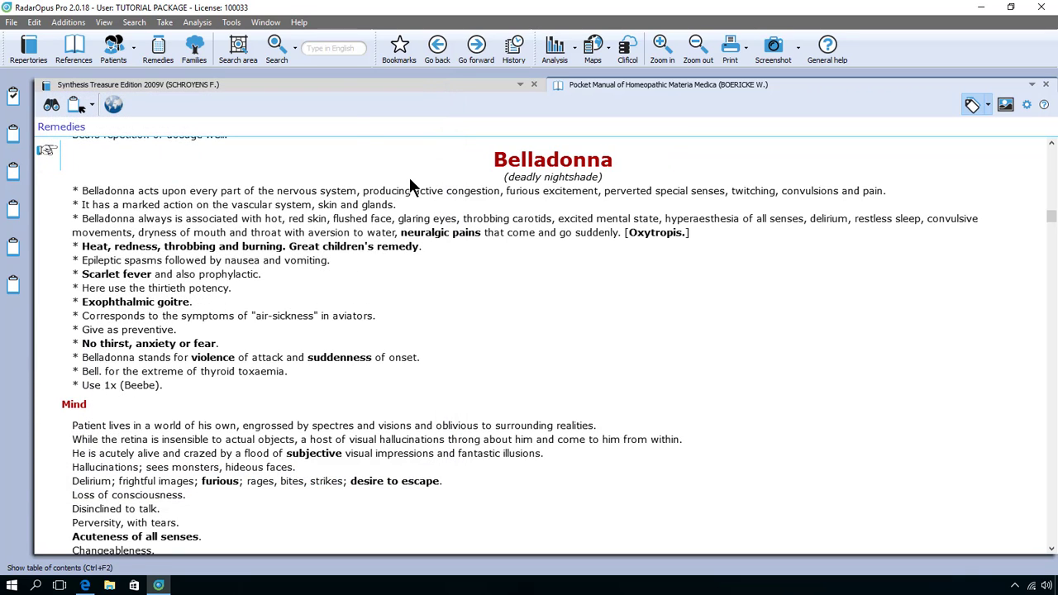
pyautogui.click(320, 81)
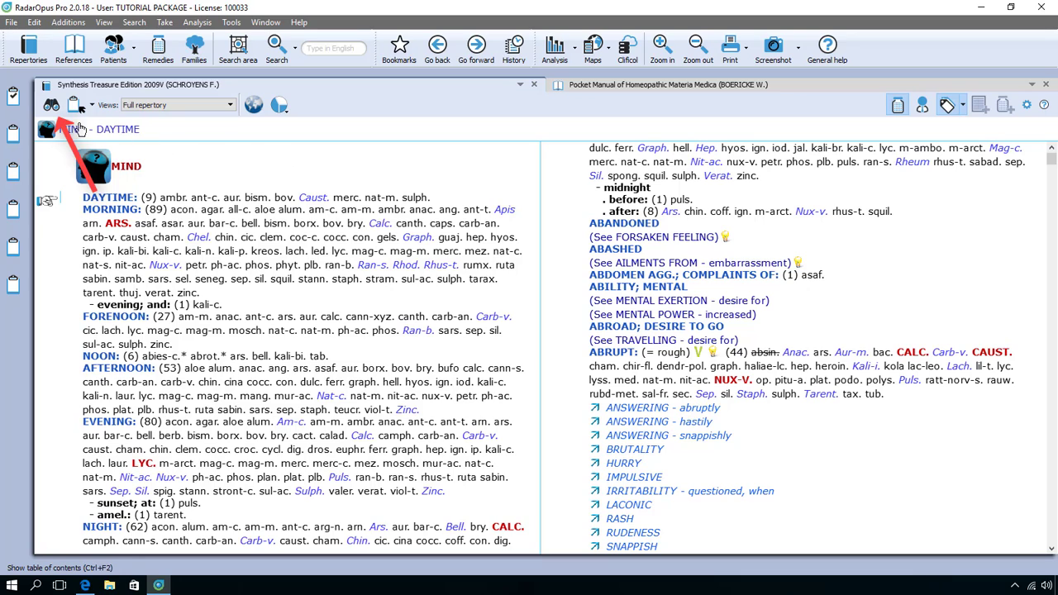
# - Navigate Synthesis through the MIND chapter's J index to the JEALOUSY rubric
pyautogui.click(52, 105)
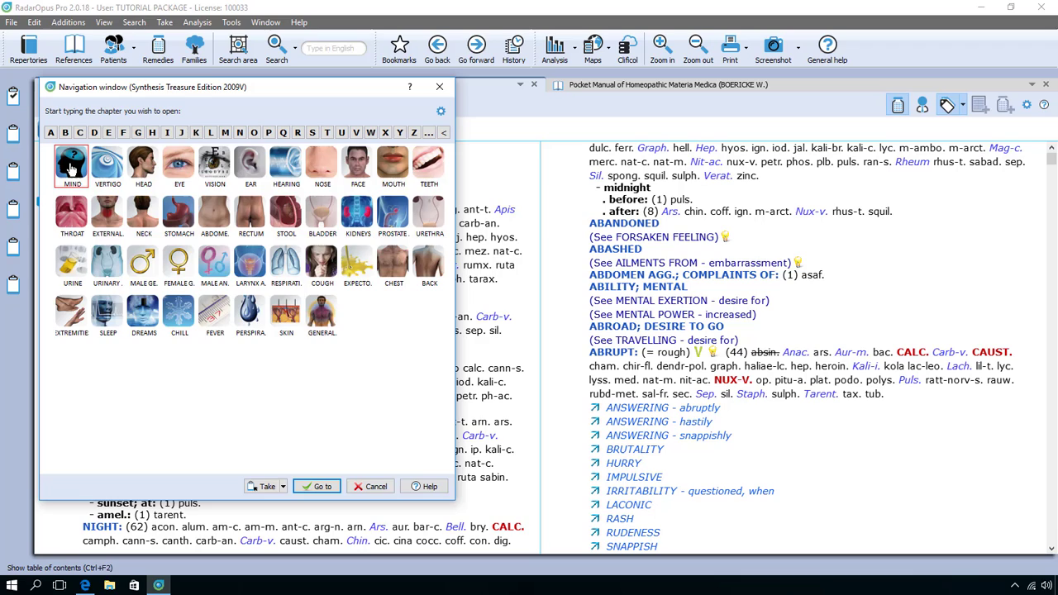
pyautogui.click(71, 164)
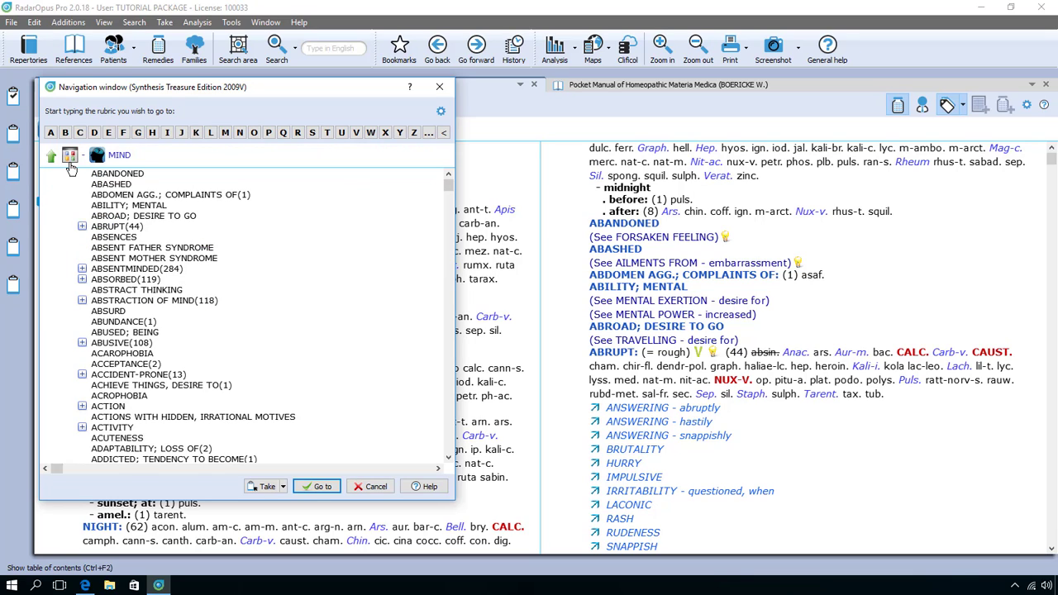
pyautogui.click(181, 133)
pyautogui.click(114, 173)
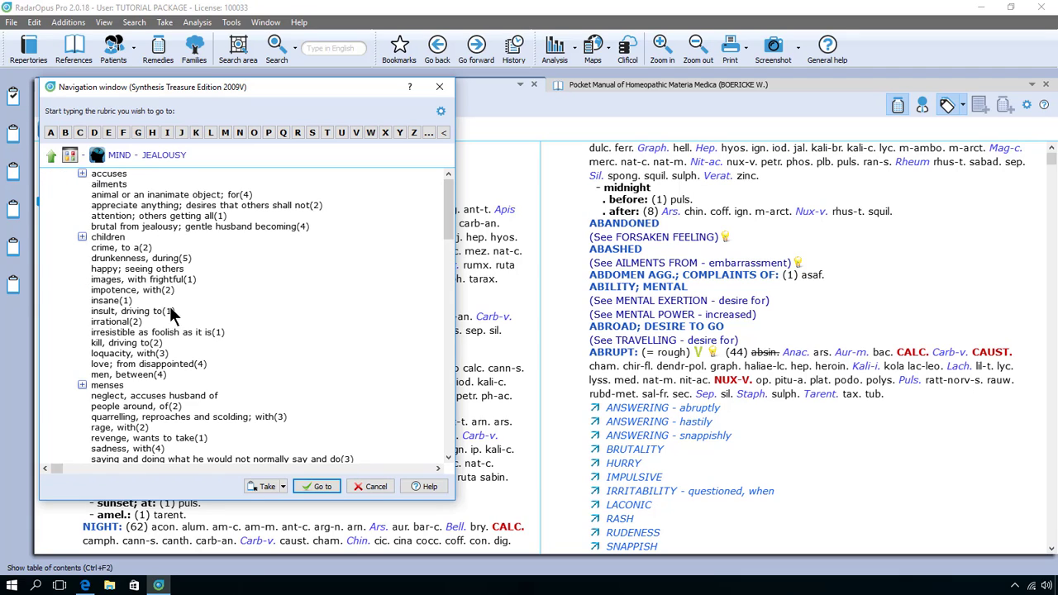
pyautogui.click(322, 488)
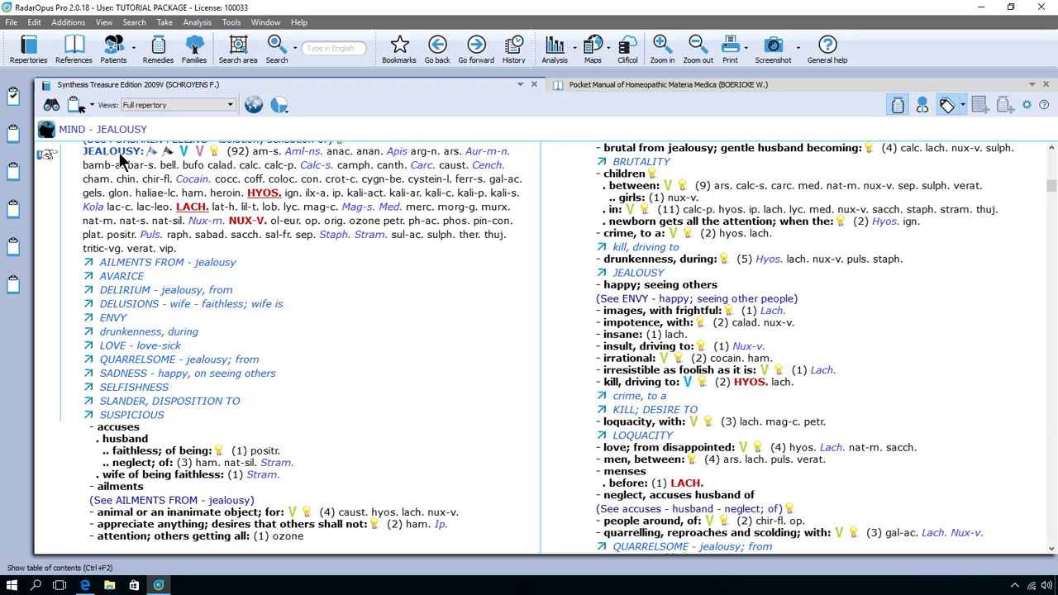
# - Reach MIND – FEAR – animals, of by typing 'mi', 'fea' and 'ani' in the Navigation window
pyautogui.write('m')
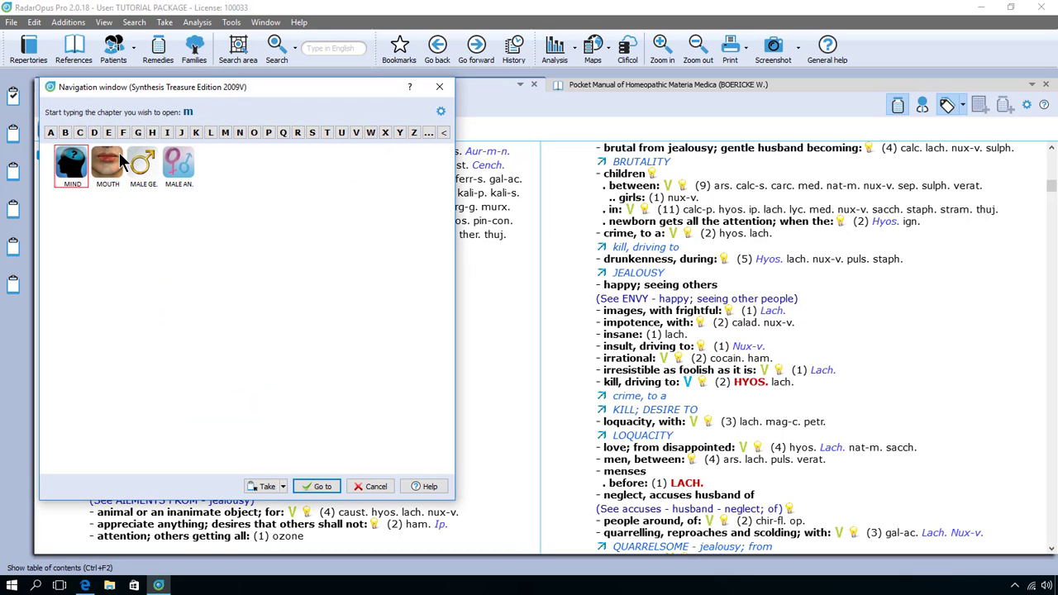
pyautogui.write('i')
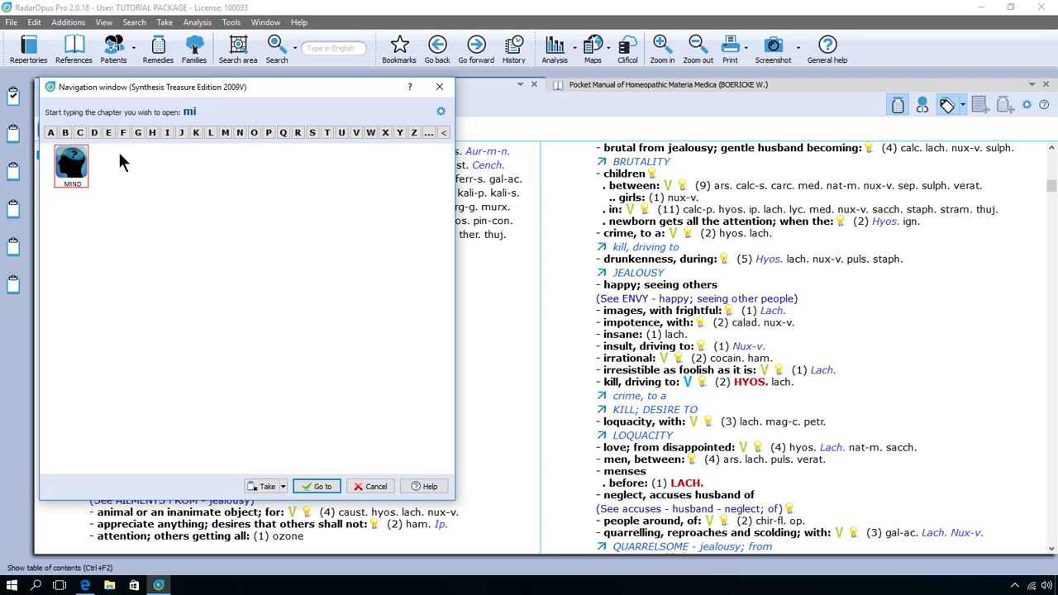
pyautogui.press('Return')
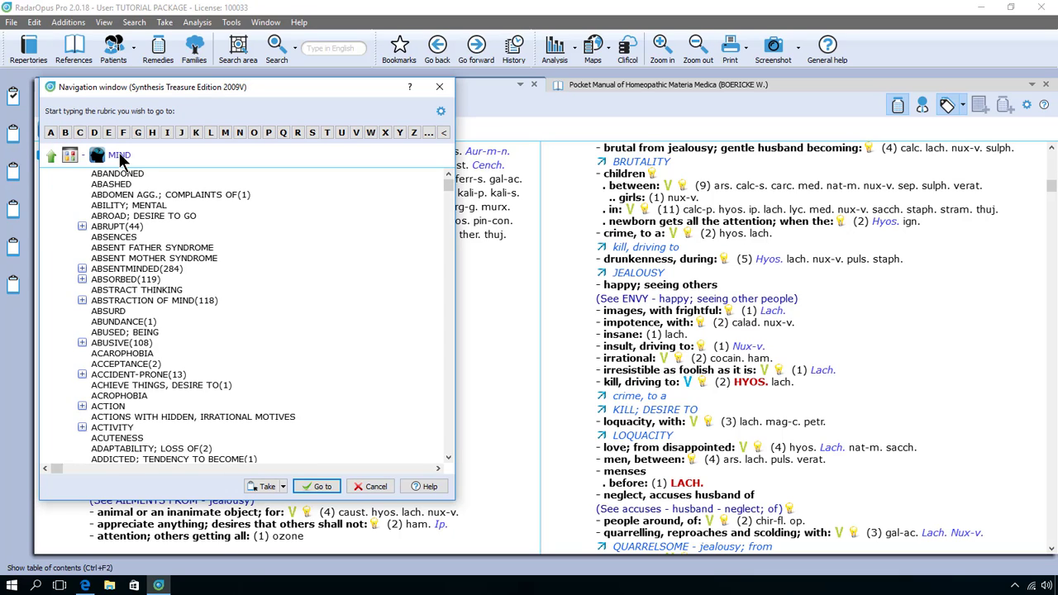
pyautogui.write('fea')
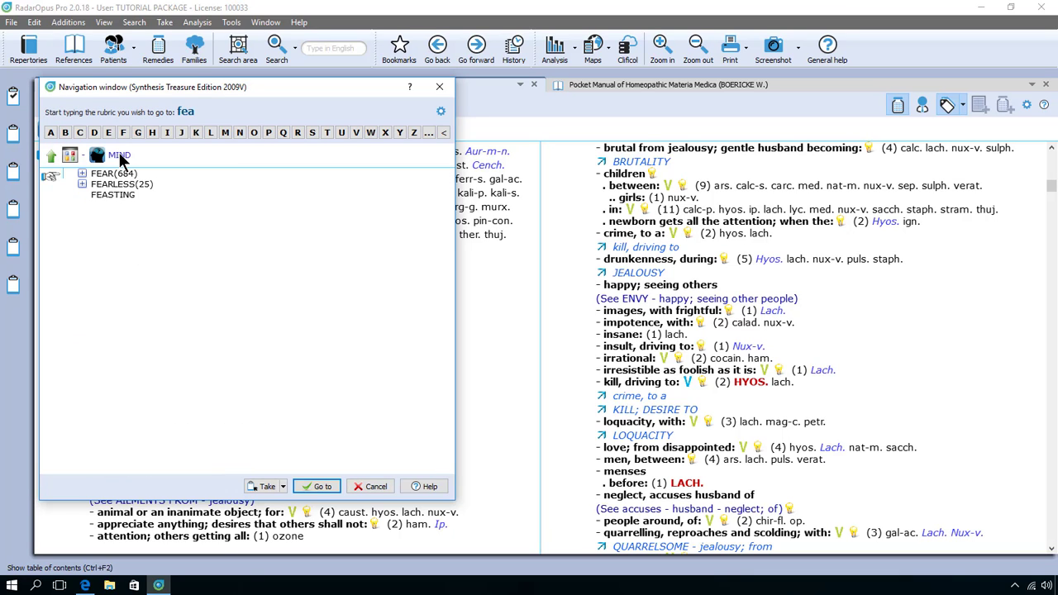
pyautogui.press('Return')
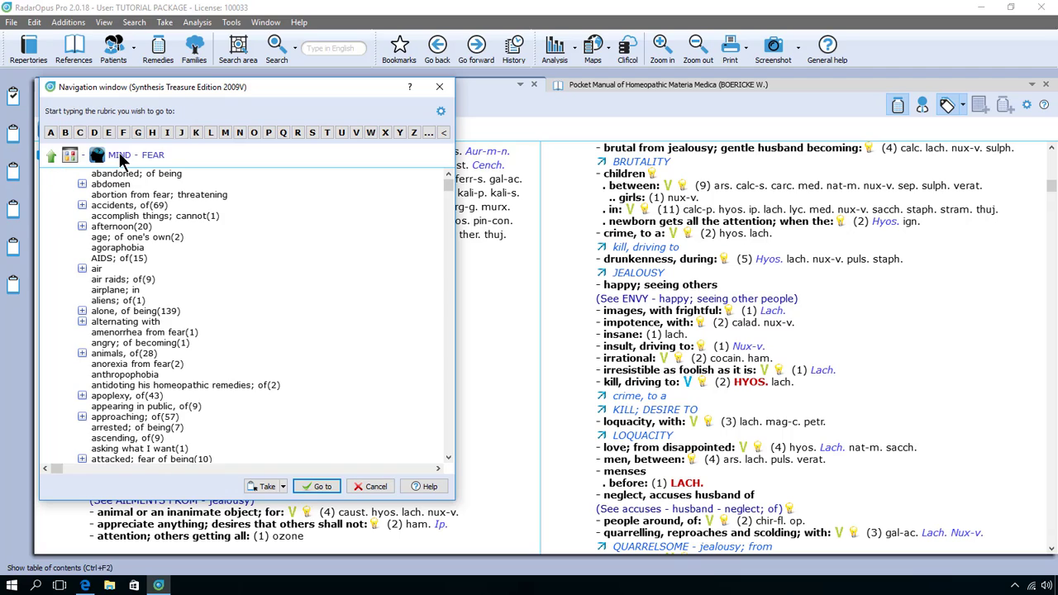
pyautogui.write('ani')
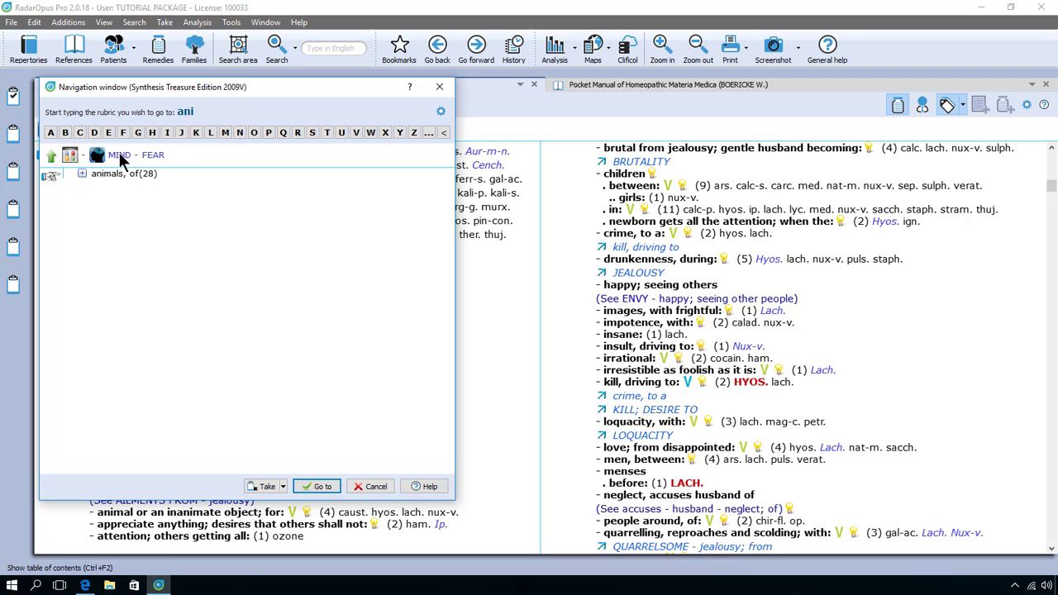
pyautogui.press('Return')
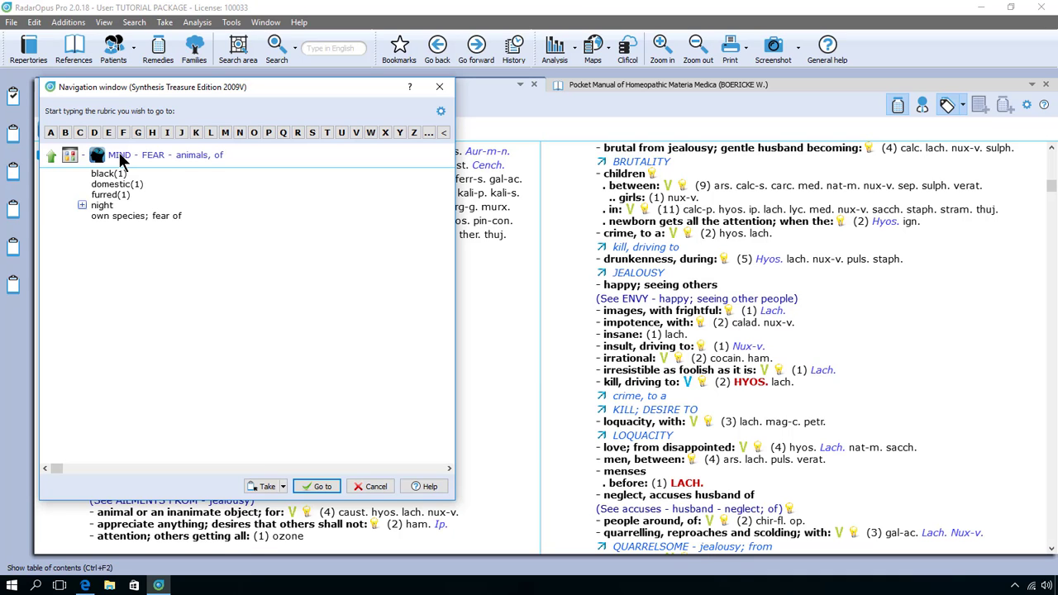
pyautogui.press('Return')
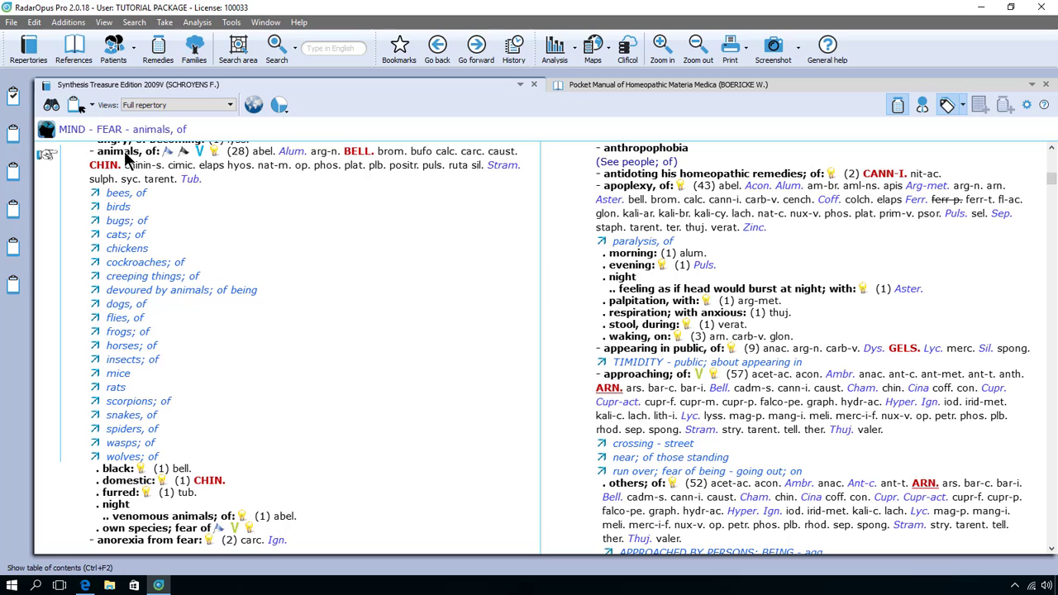
# - Drag the MIND – FEAR – animals, of rubric onto clipboard 1
pyautogui.moveTo(125, 158); pyautogui.dragTo(14, 97)
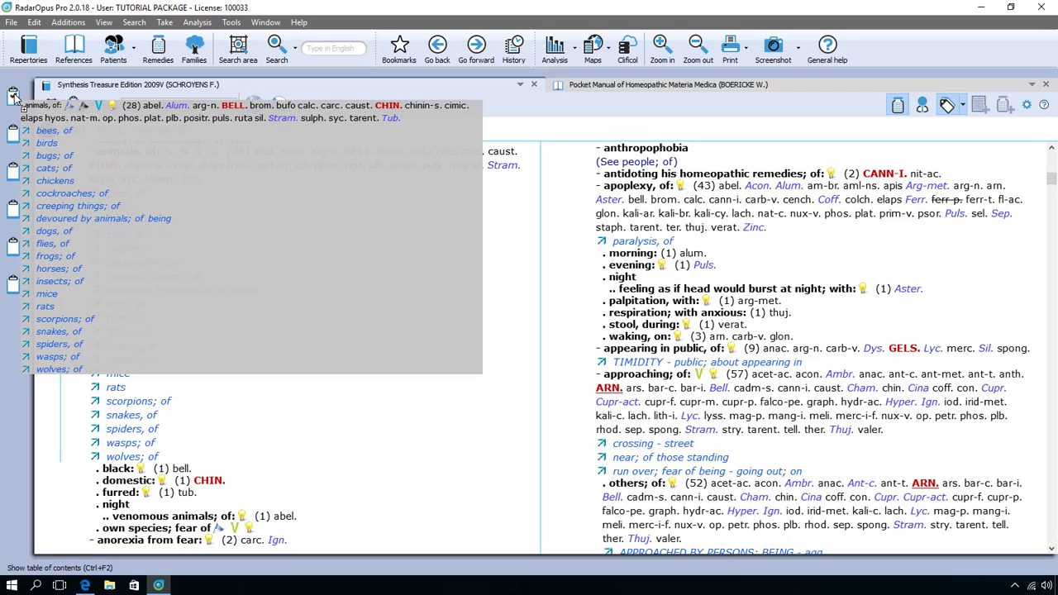
pyautogui.moveTo(14, 97); pyautogui.dragTo(15, 98)
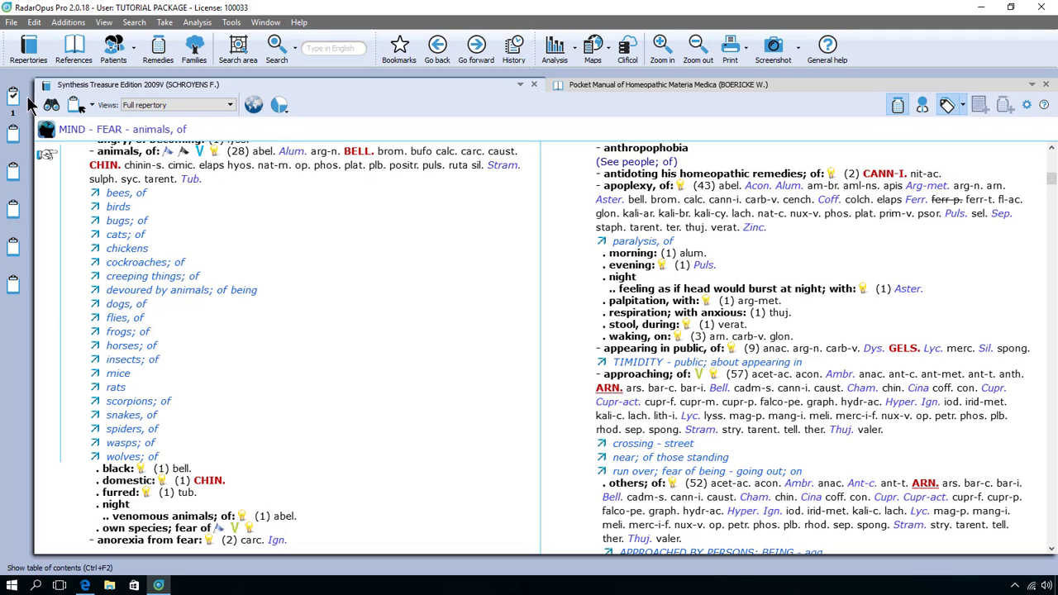
# - Type 'hea', 'pai', 'fore', 'mor', 'wak' to reach HEAD – PAIN – Forehead – morning – waking; on
pyautogui.write('hea')
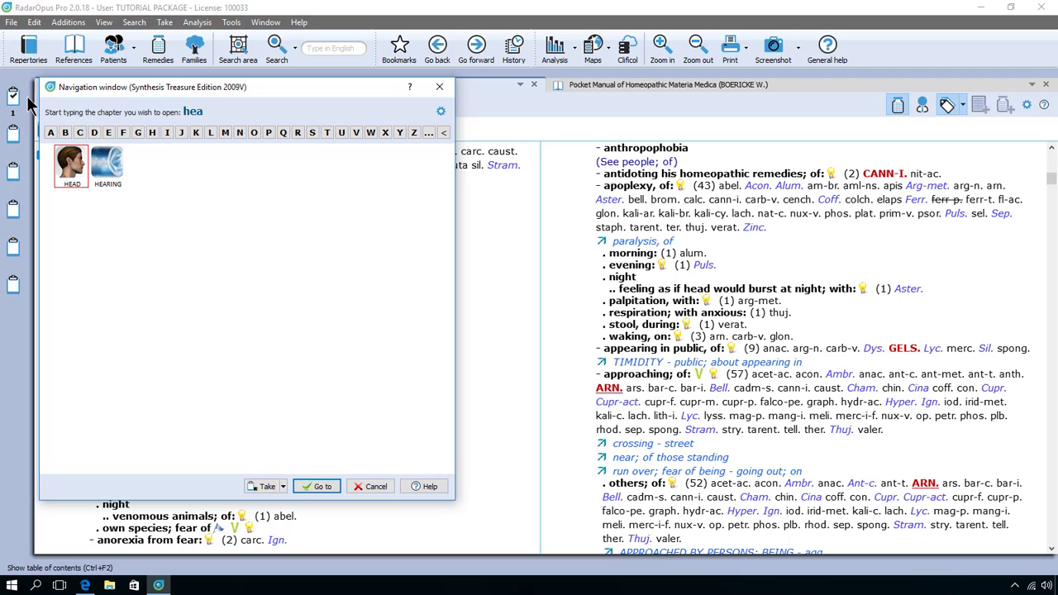
pyautogui.press('Return')
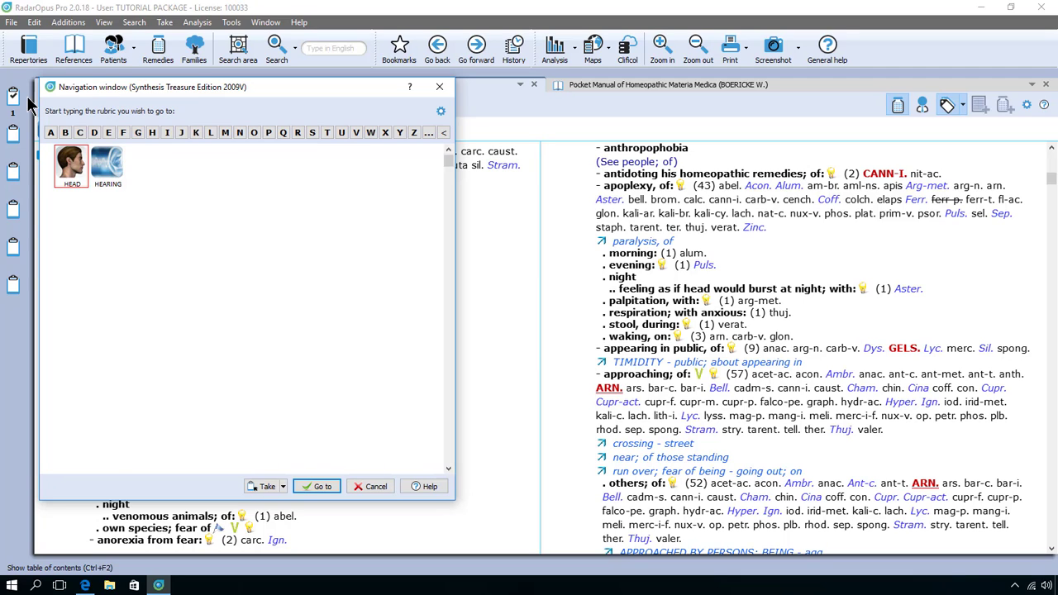
pyautogui.write('pai')
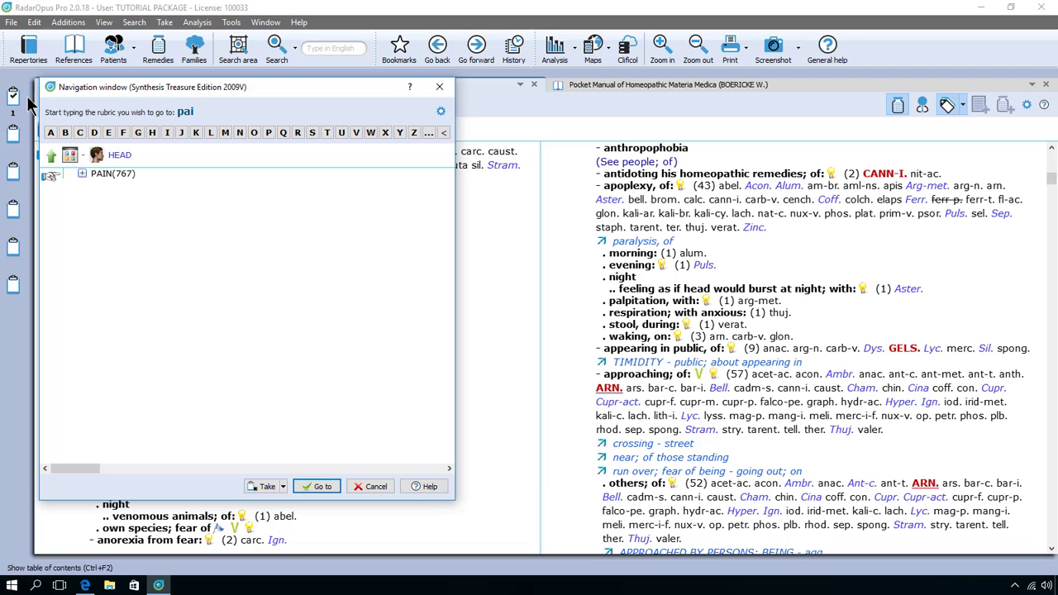
pyautogui.press('Return')
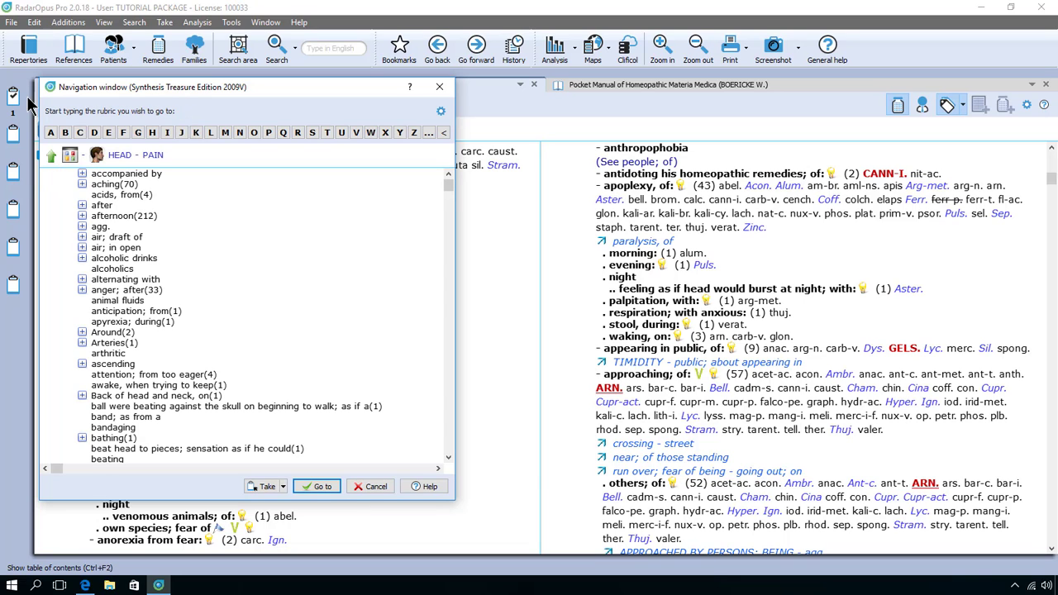
pyautogui.write('fore')
pyautogui.press('Return')
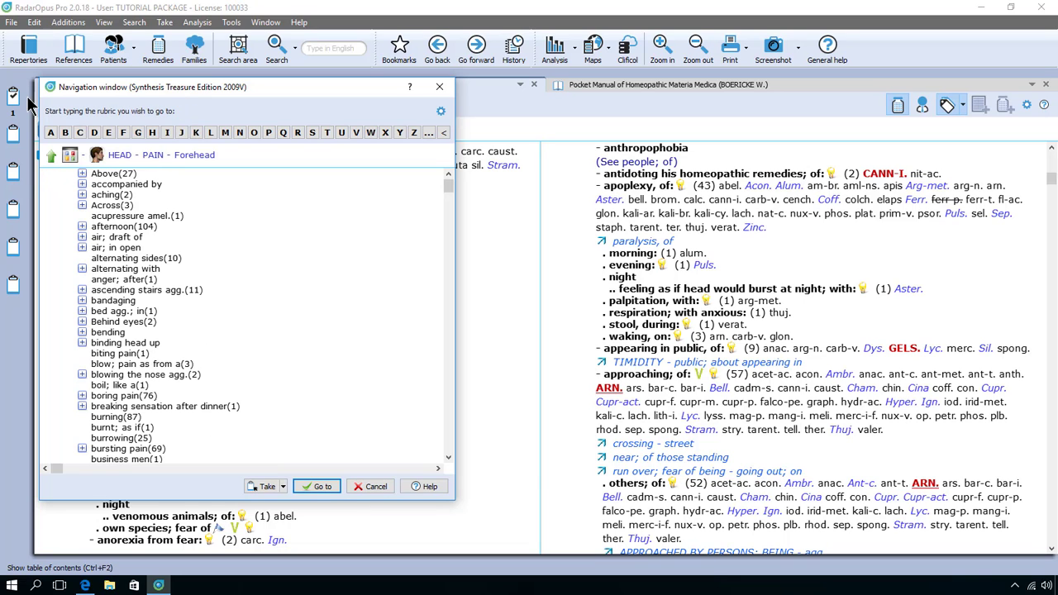
pyautogui.write('mor')
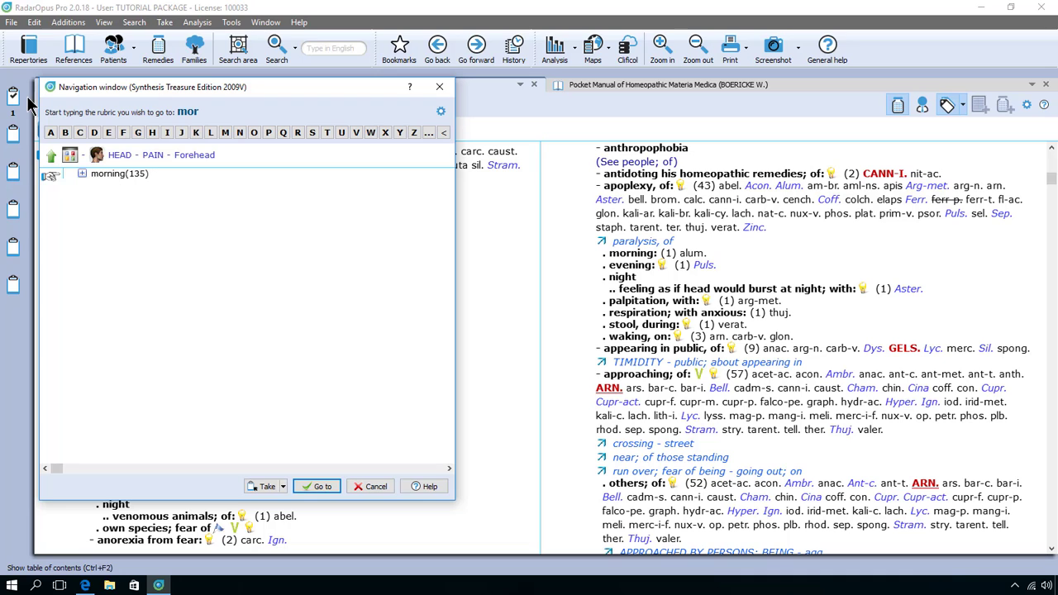
pyautogui.press('Return')
pyautogui.write('wak')
pyautogui.press('Return')
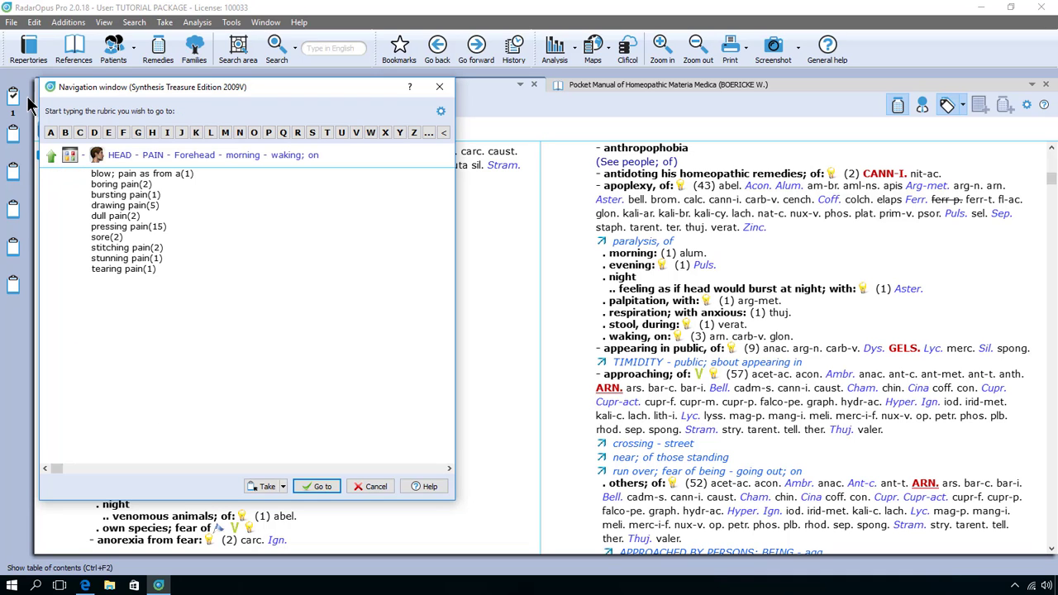
pyautogui.press('Return')
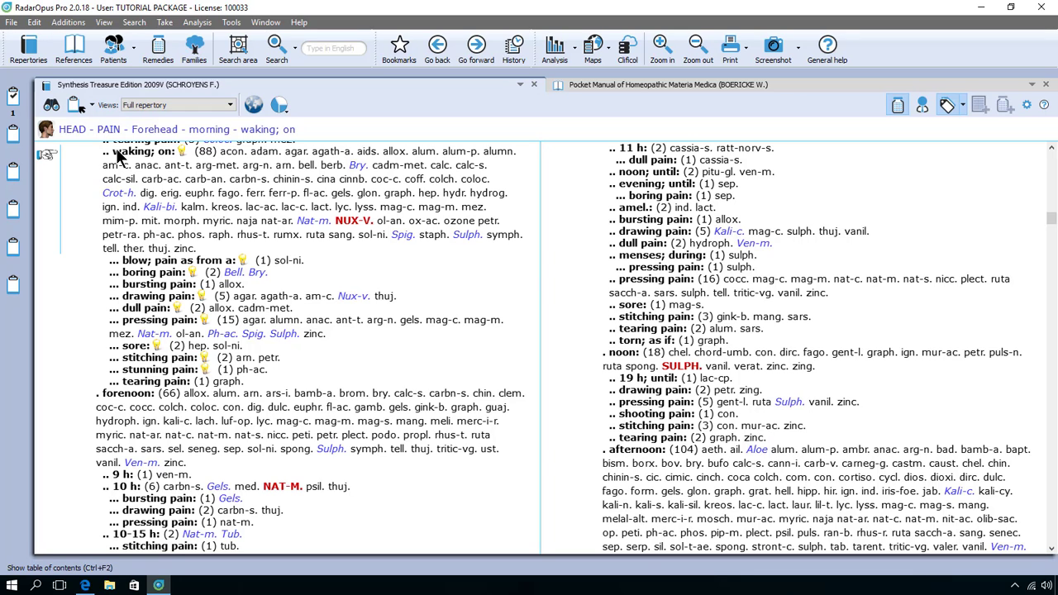
# - Drag the 'waking; on' rubric into the clipboard as its second rubric
pyautogui.moveTo(145, 156); pyautogui.dragTo(13, 100)
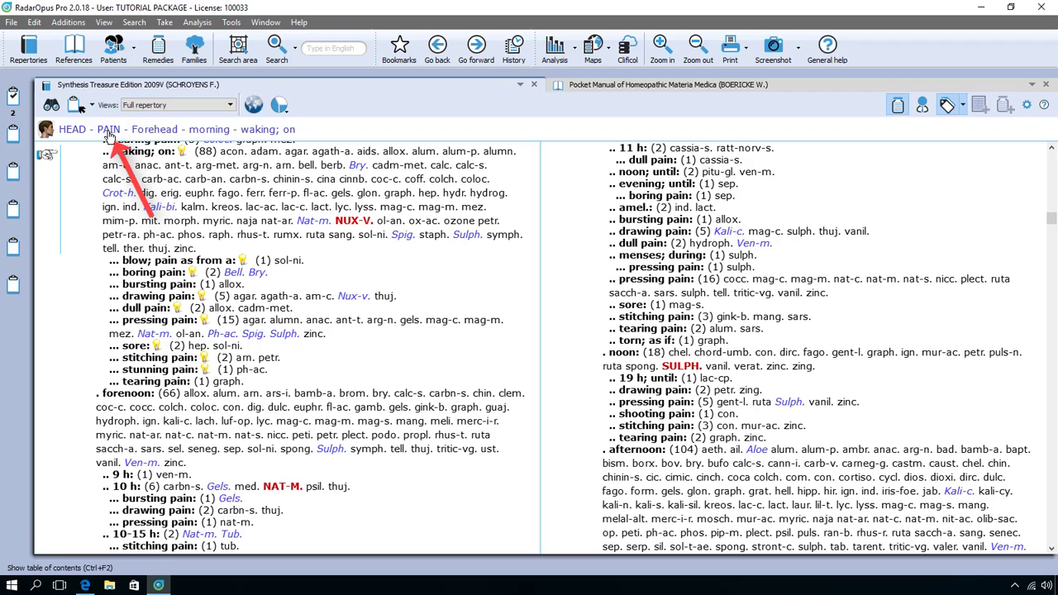
# - Step back to HEAD – PAIN and open morning – waking by typing 'morn' and 'w'
pyautogui.click(108, 130)
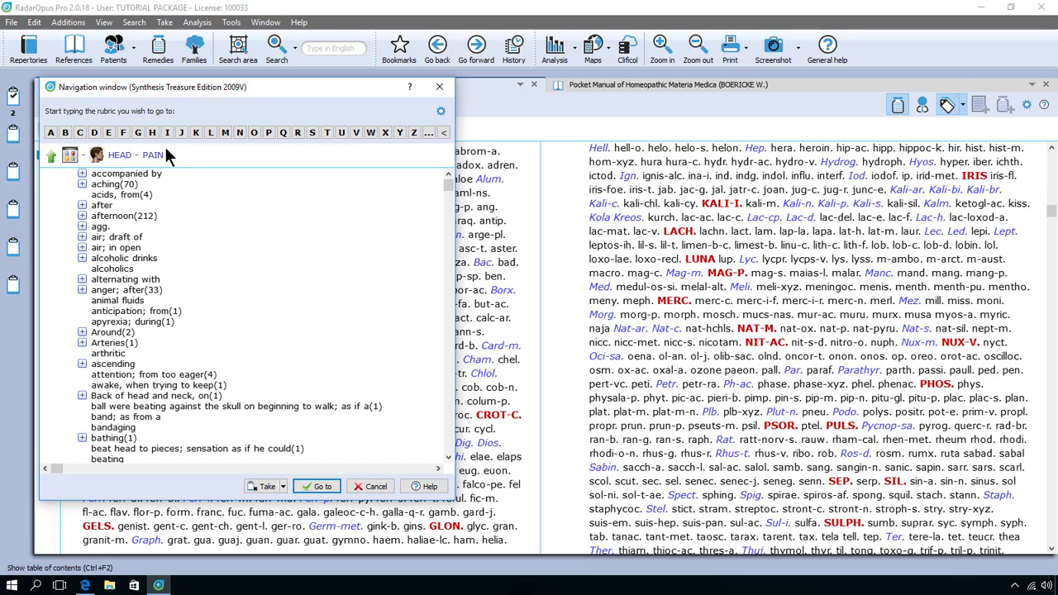
pyautogui.write('morn')
pyautogui.press('Return')
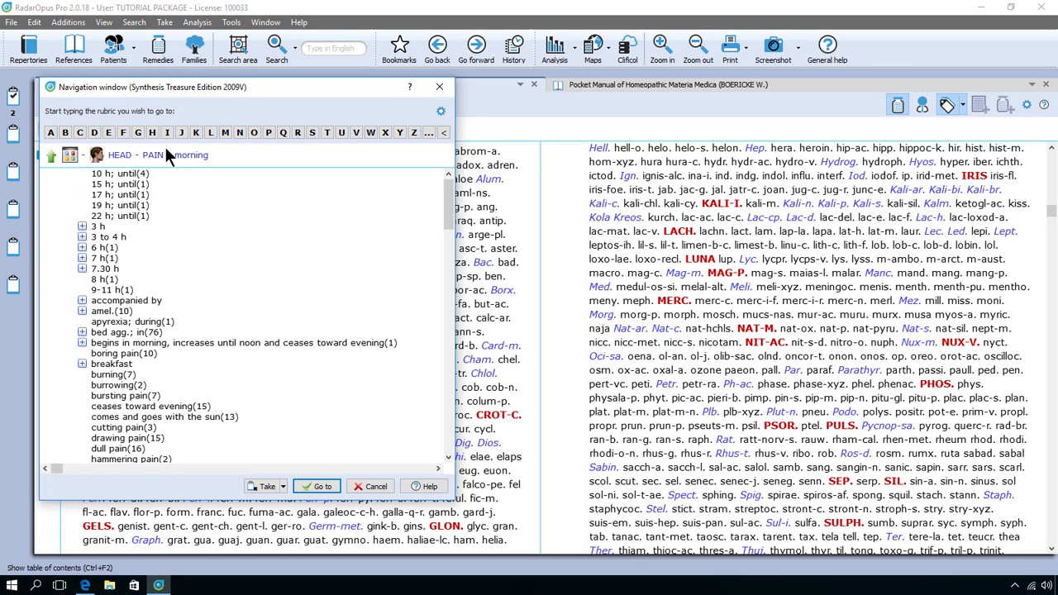
pyautogui.write('wa')
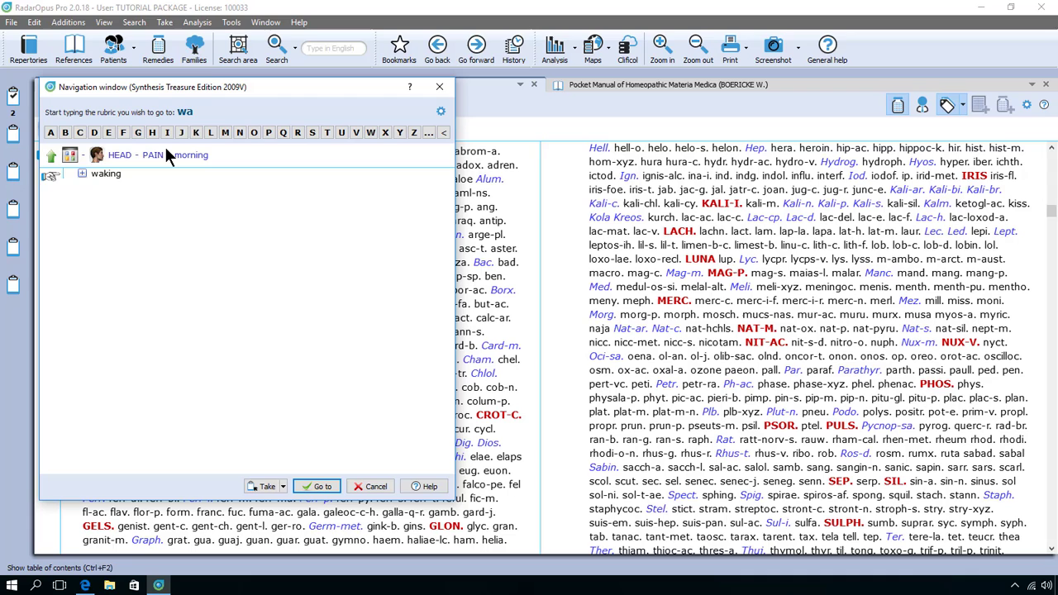
pyautogui.press('Return')
pyautogui.press('Return')
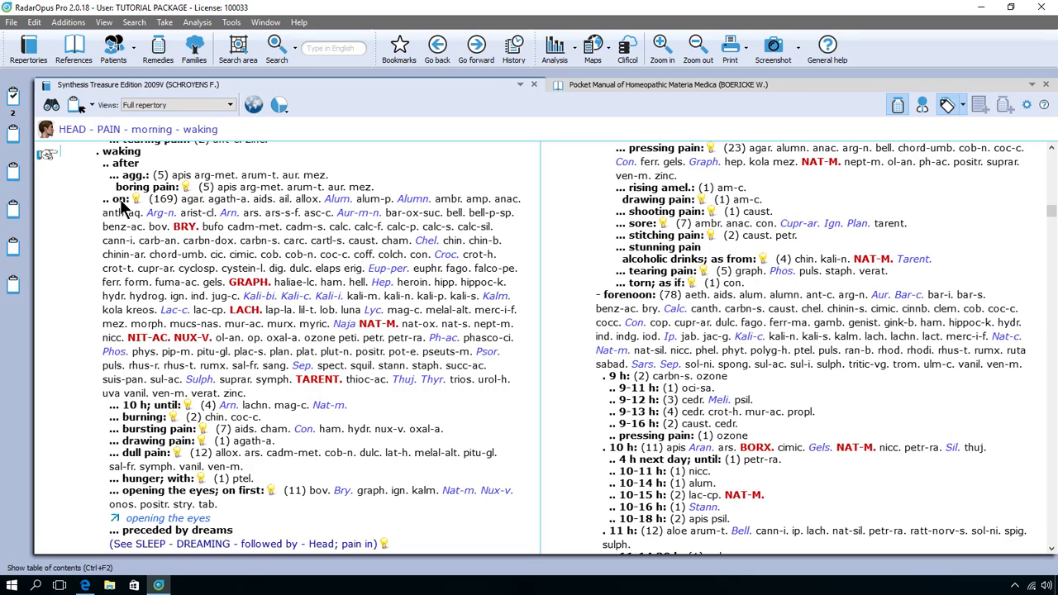
# - Drag the HEAD – PAIN – morning – waking – on rubric into clipboard 1 as its third entry
pyautogui.moveTo(118, 203); pyautogui.dragTo(17, 101)
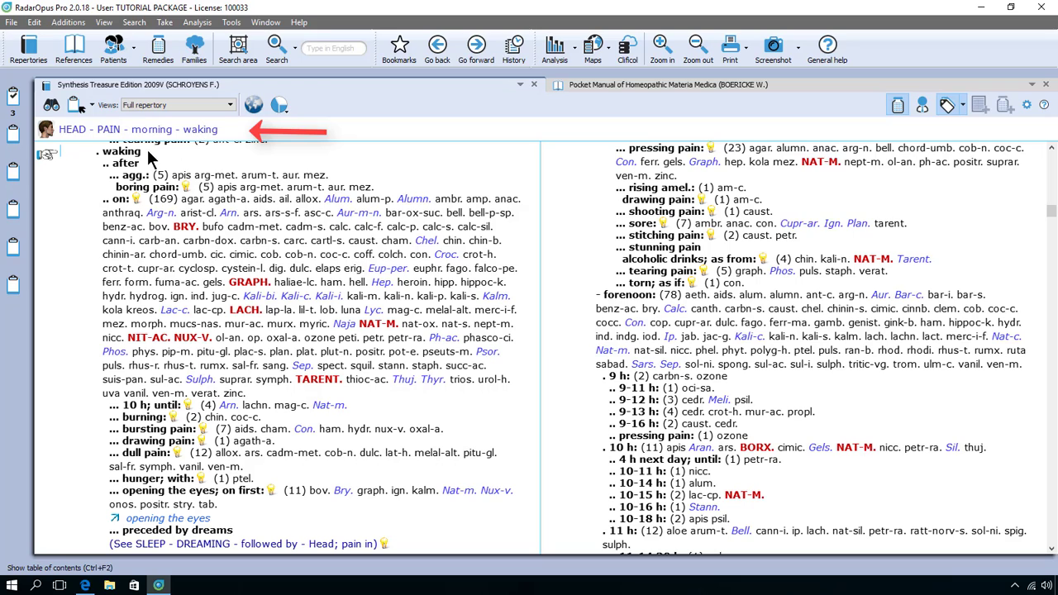
# - Show the rubric's associated concepts, then climb from HEAD - PAIN - morning up to HEAD - PAIN
pyautogui.click(136, 198)
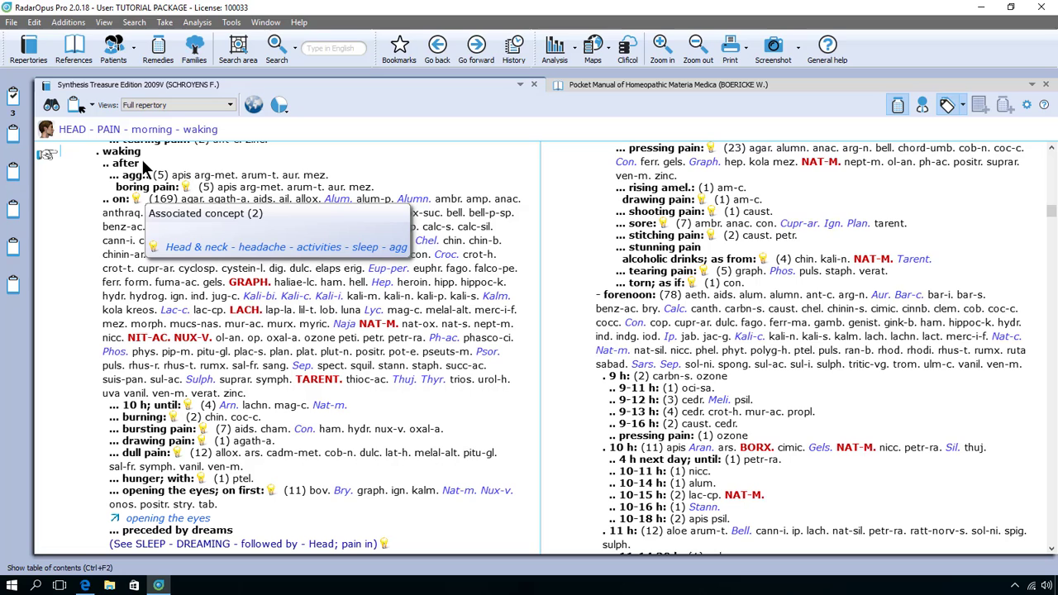
pyautogui.doubleClick(142, 164)
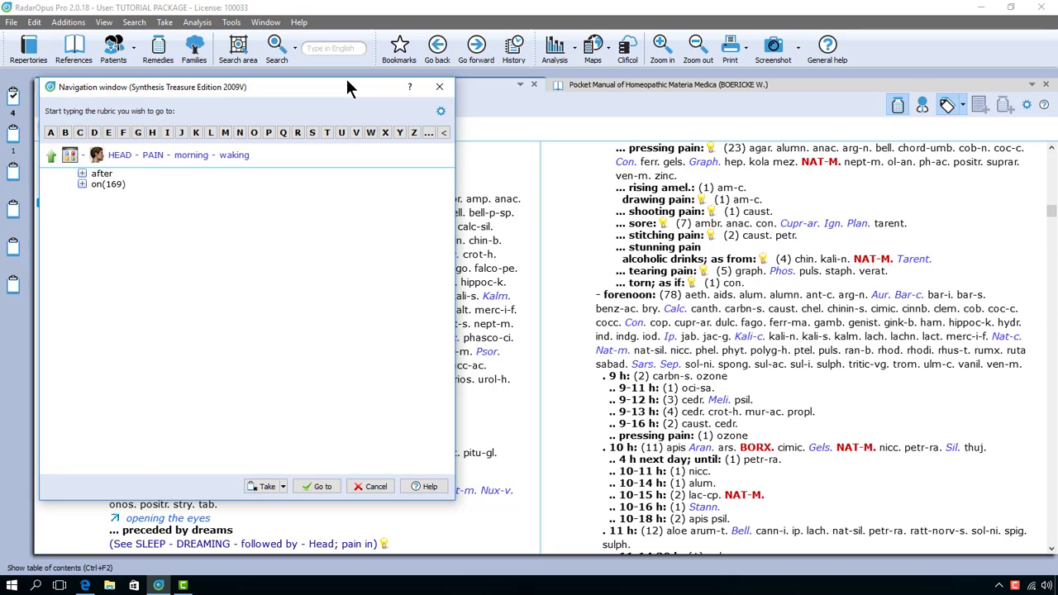
pyautogui.press('BackSpace')
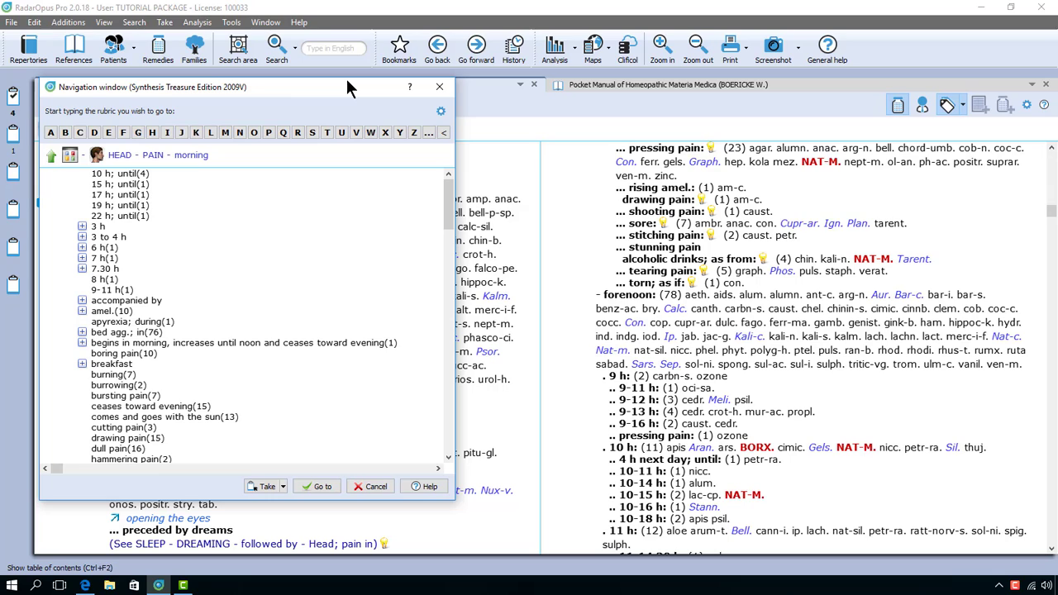
pyautogui.press('BackSpace')
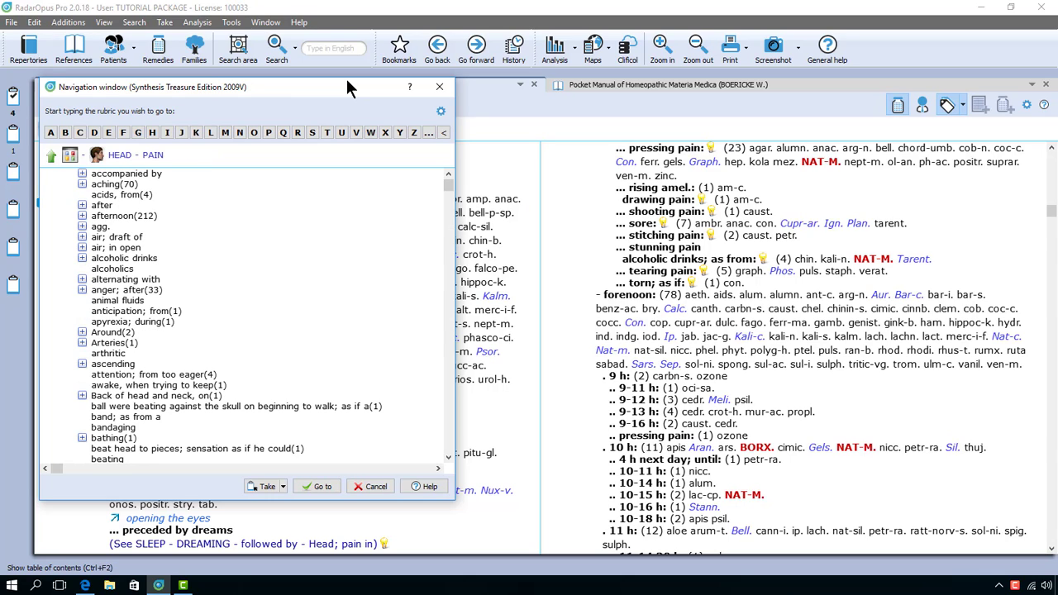
# - Navigate via 'fore' and 'spo' to HEAD - PAIN - Forehead - Spot; in a, showing its 3 remedies
pyautogui.click(143, 168)
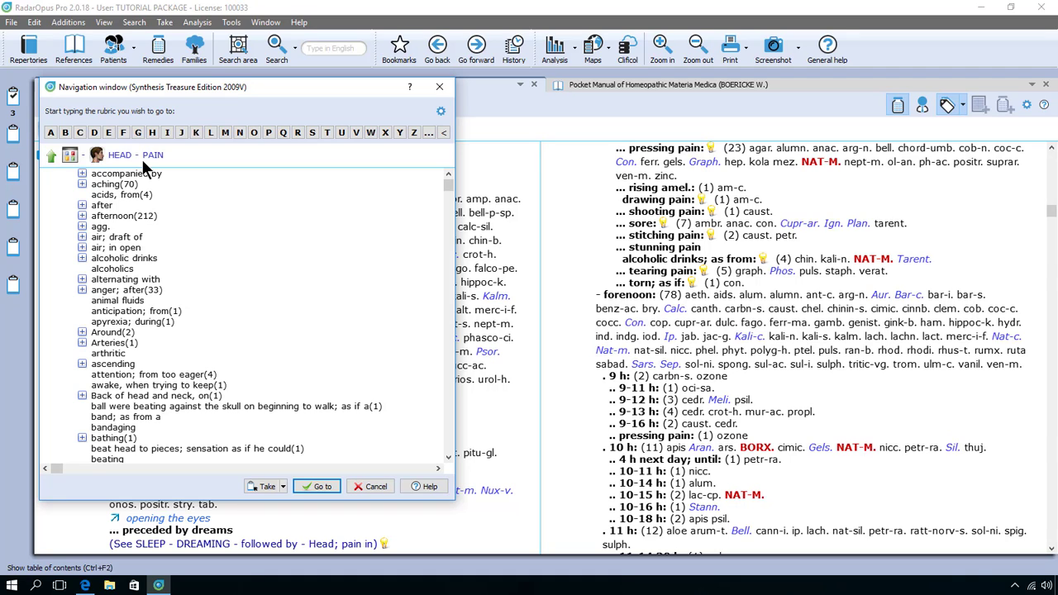
pyautogui.write('fore')
pyautogui.press('Return')
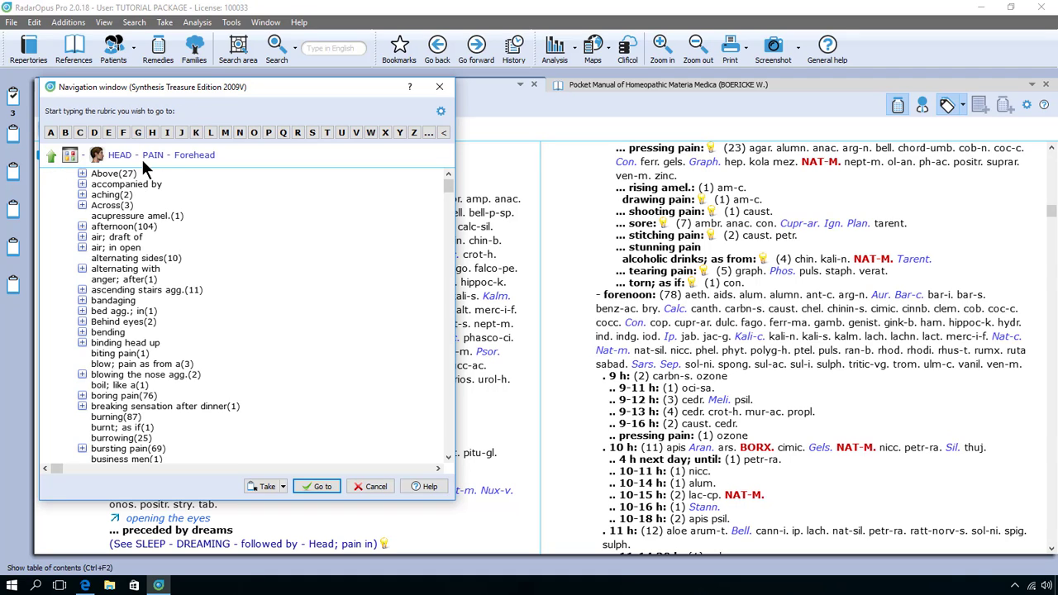
pyautogui.write('spo')
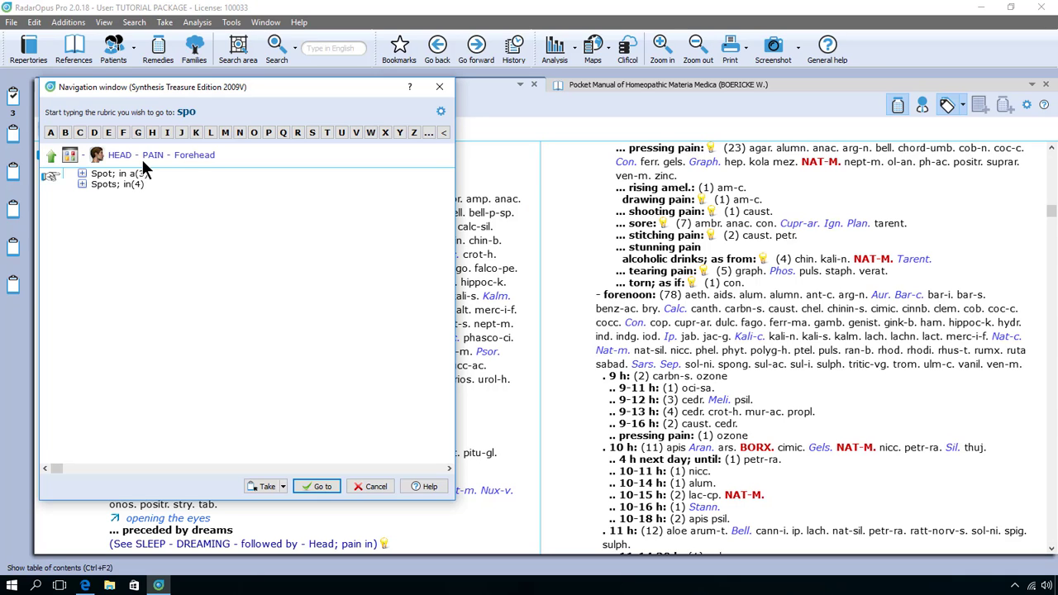
pyautogui.click(145, 168)
pyautogui.doubleClick(145, 166)
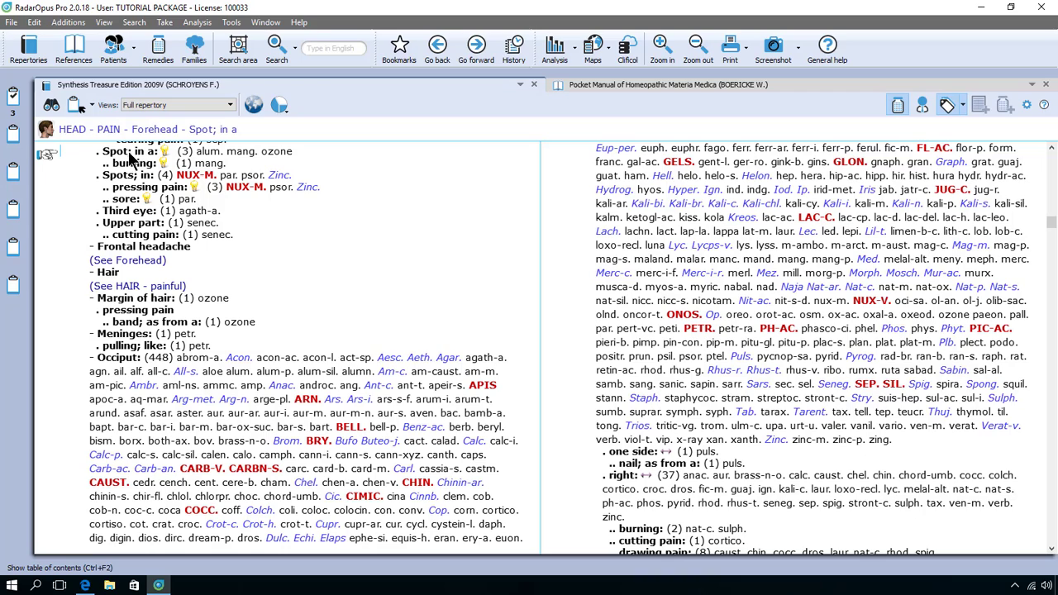
# - Put HEAD - PAIN - Forehead - Spot; in a into clipboard 1 and show author references after remedies
pyautogui.moveTo(129, 154); pyautogui.dragTo(14, 102)
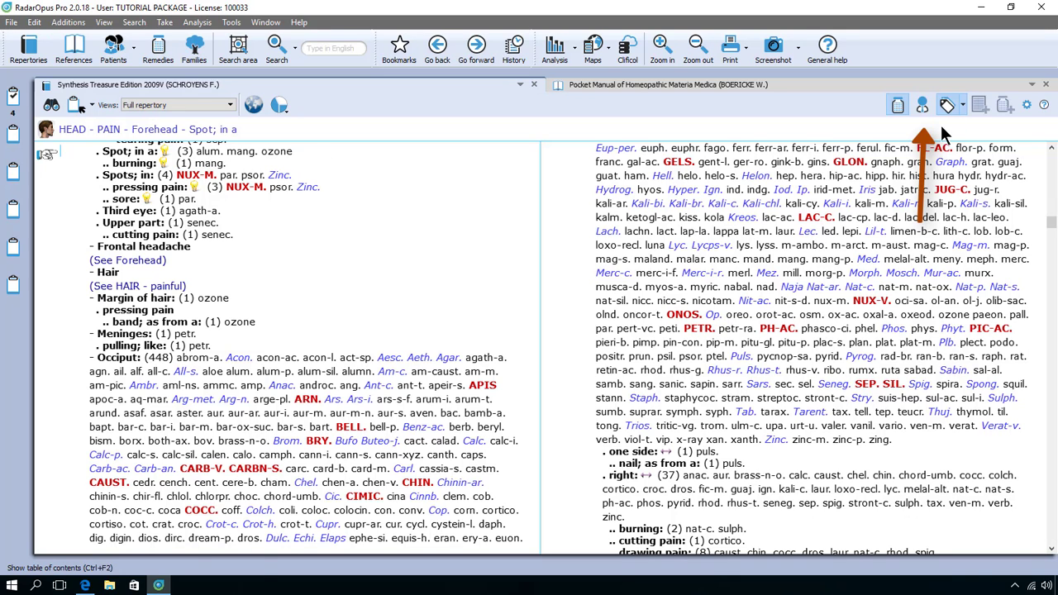
pyautogui.click(922, 105)
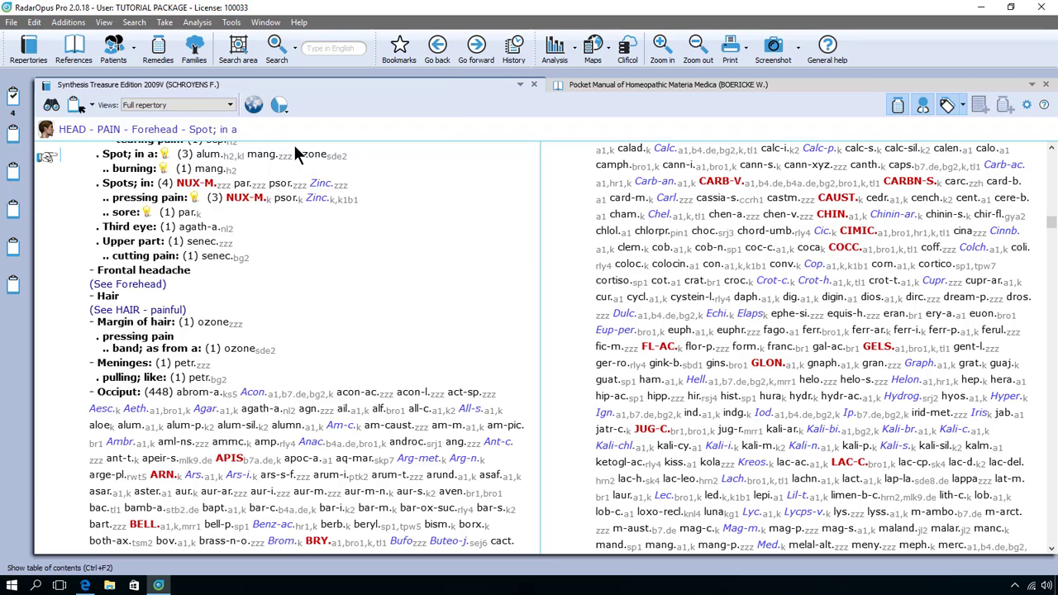
# - Navigate GENERALS, FOOD AND DRINKS, alcoholic drinks, desire to show its 244 remedies
pyautogui.write('g')
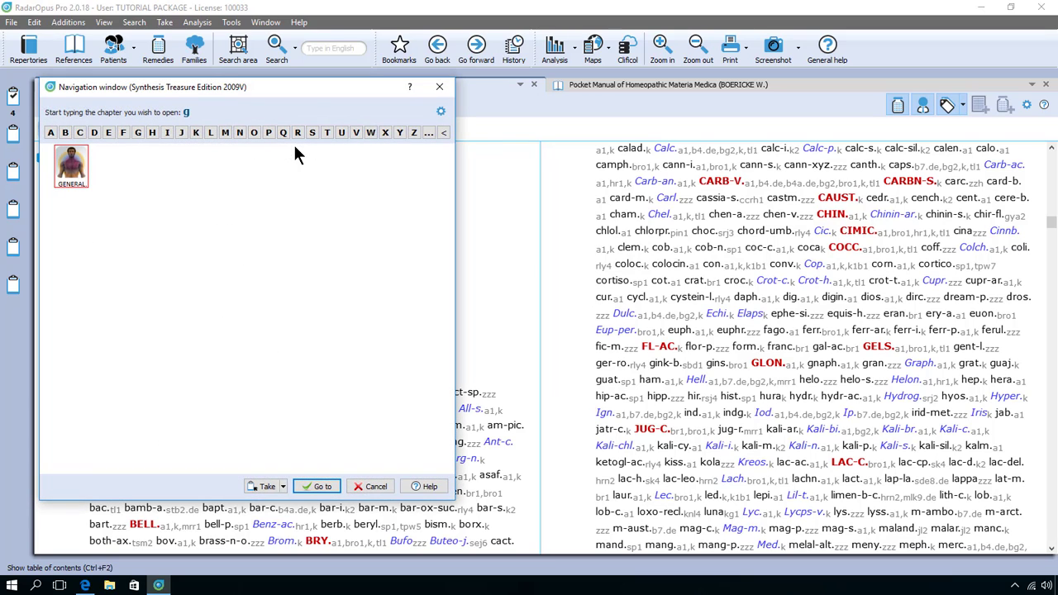
pyautogui.press('Return')
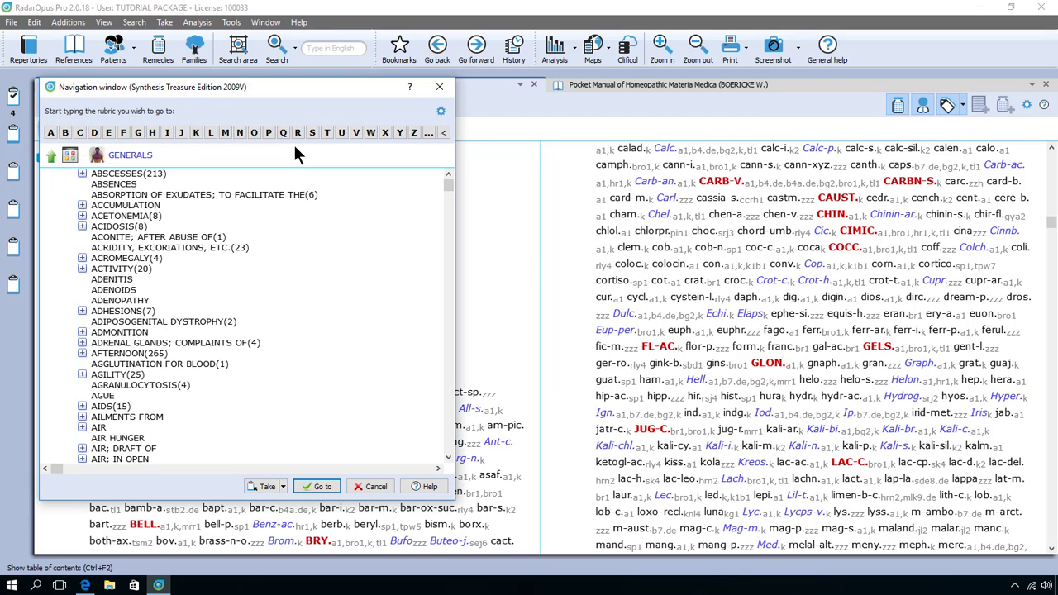
pyautogui.write('fo')
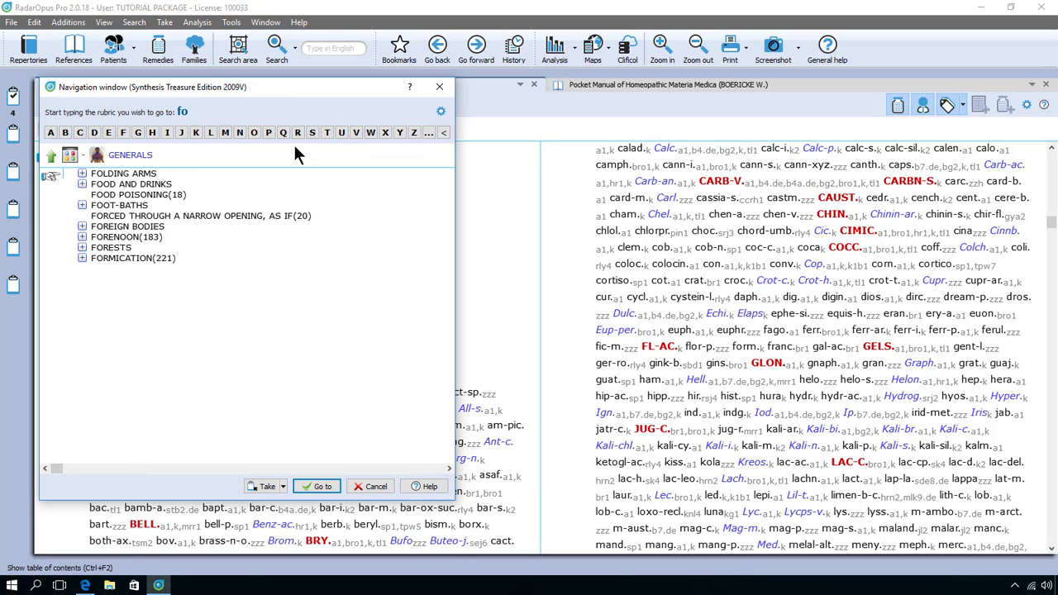
pyautogui.write('o')
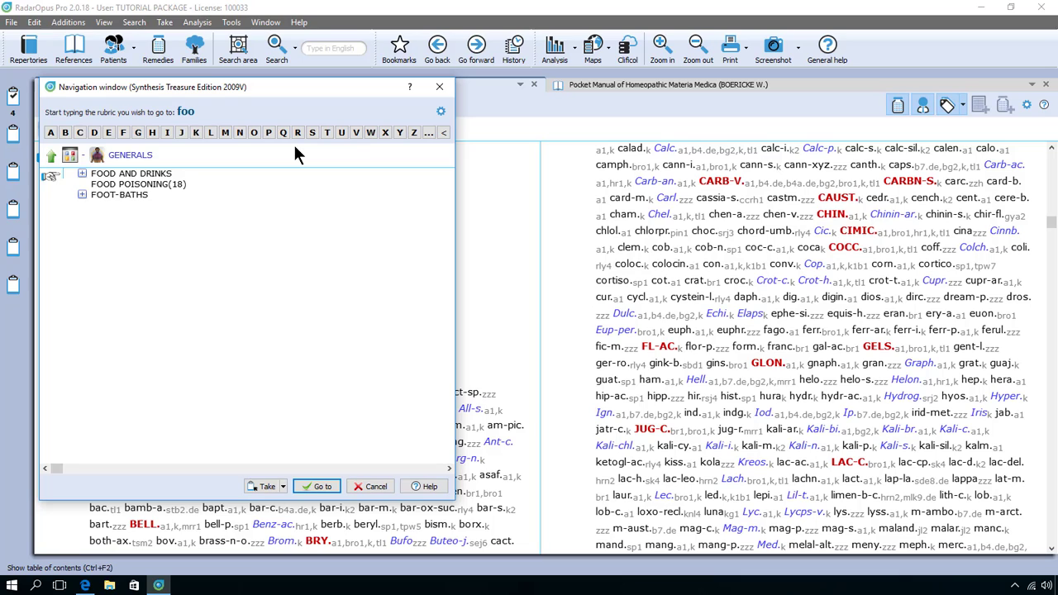
pyautogui.press('Return')
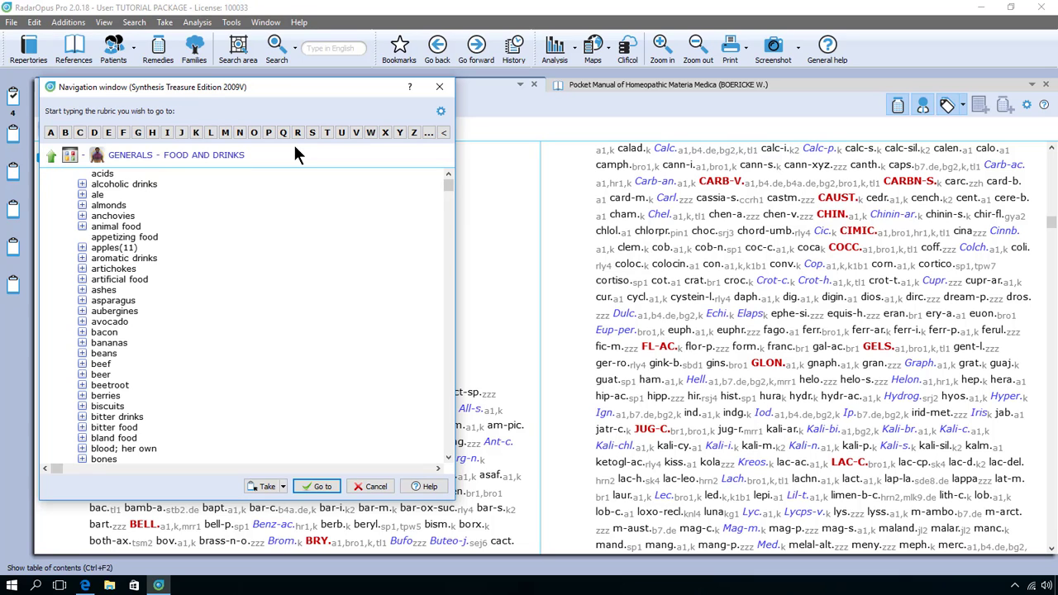
pyautogui.write('alc')
pyautogui.press('Return')
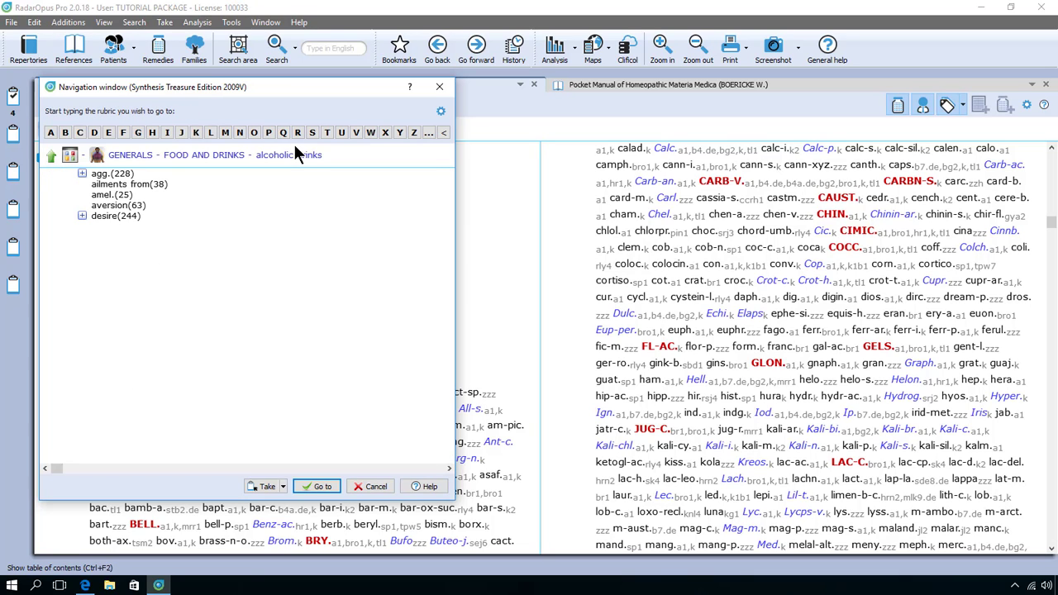
pyautogui.write('d')
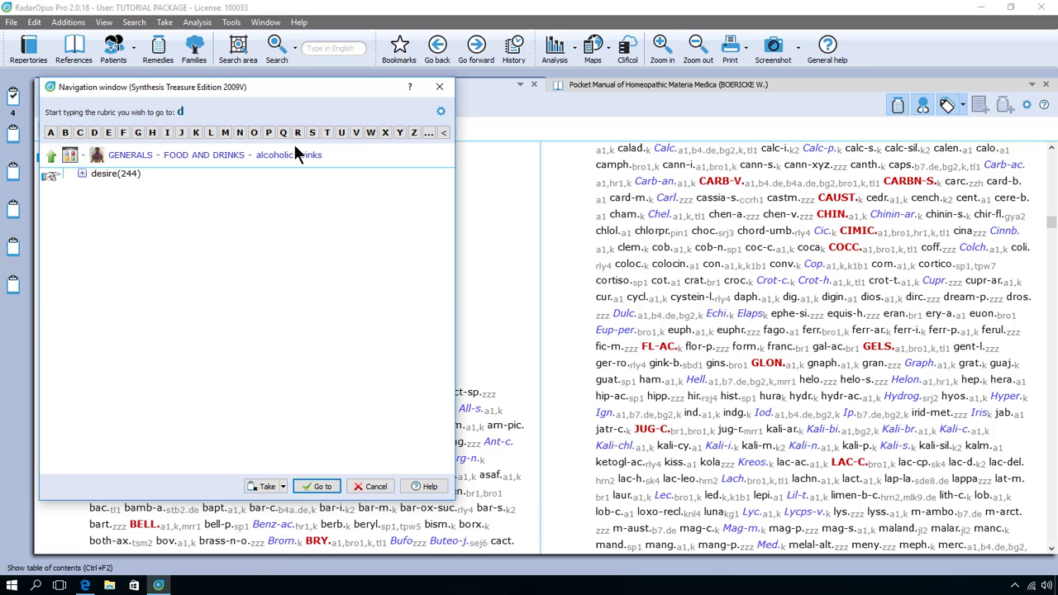
pyautogui.press('Return')
pyautogui.press('Return')
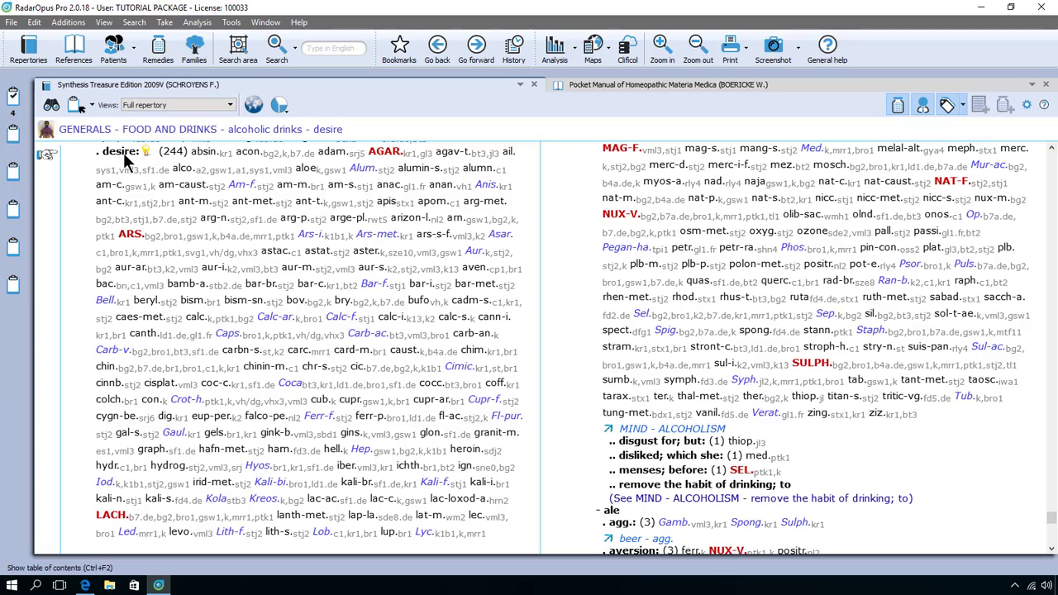
# - Drag the GENERALS - FOOD AND DRINKS - alcoholic drinks - desire rubric into clipboard 2
pyautogui.moveTo(125, 160); pyautogui.dragTo(12, 136)
# - Go up from desire through alcoholic drinks to the top of GENERALS - FOOD AND DRINKS
pyautogui.click(168, 134)
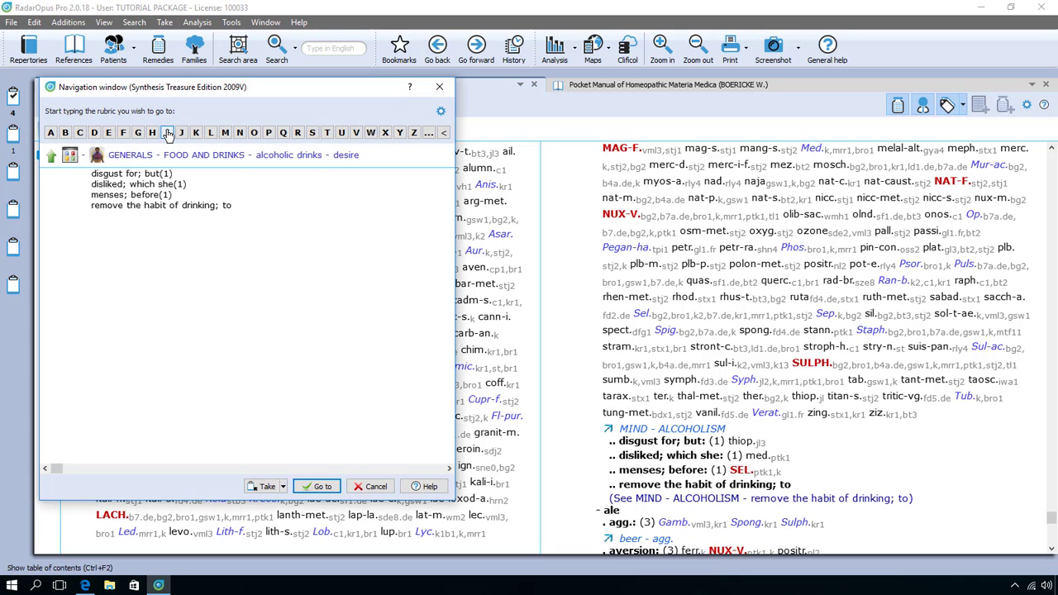
pyautogui.press('BackSpace')
pyautogui.press('BackSpace')
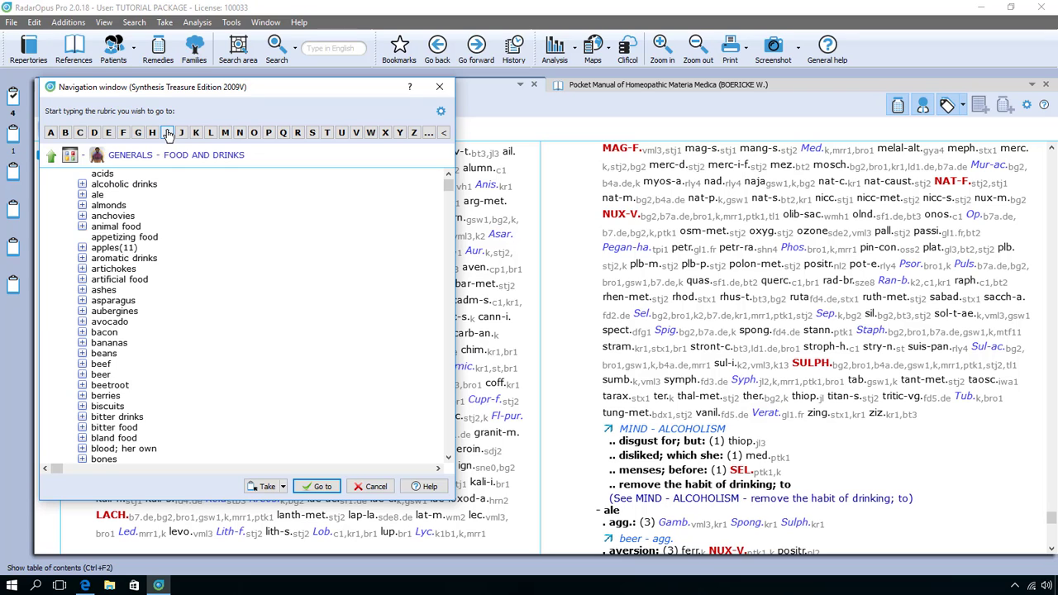
pyautogui.press('Return')
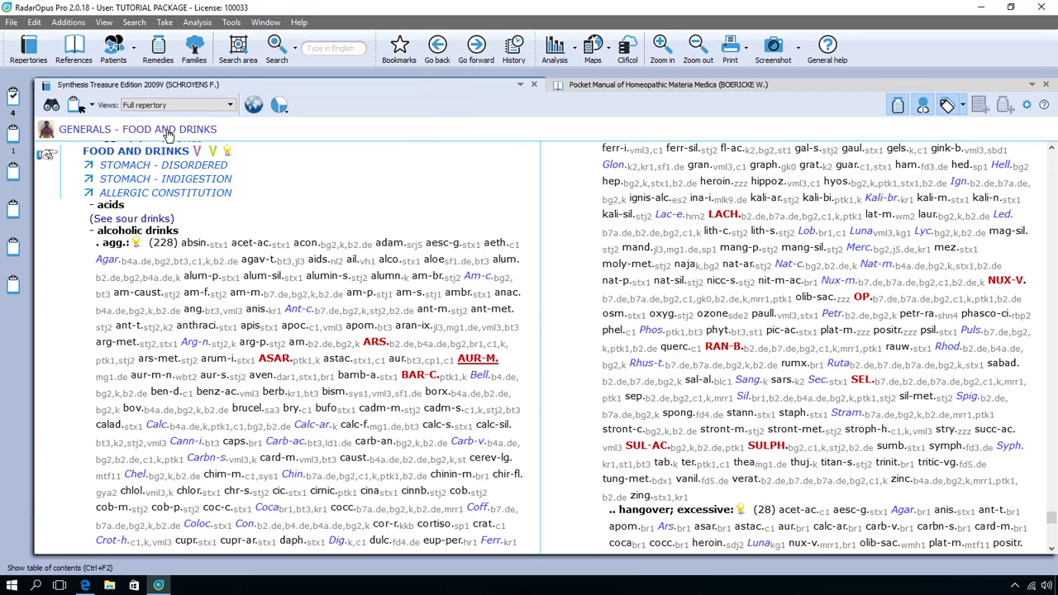